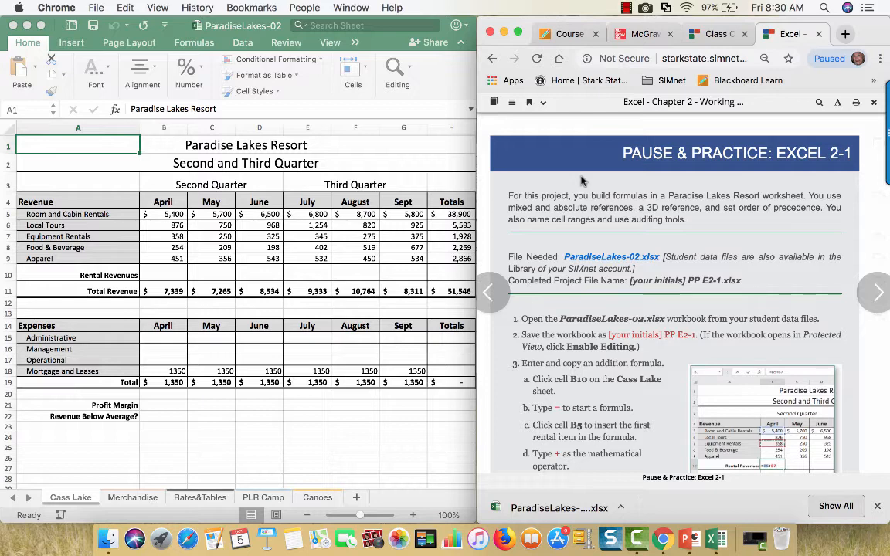
# Resize the workbook window so columns A through H fit beside the project instructions.
pyautogui.scroll(-1, 664, 276)
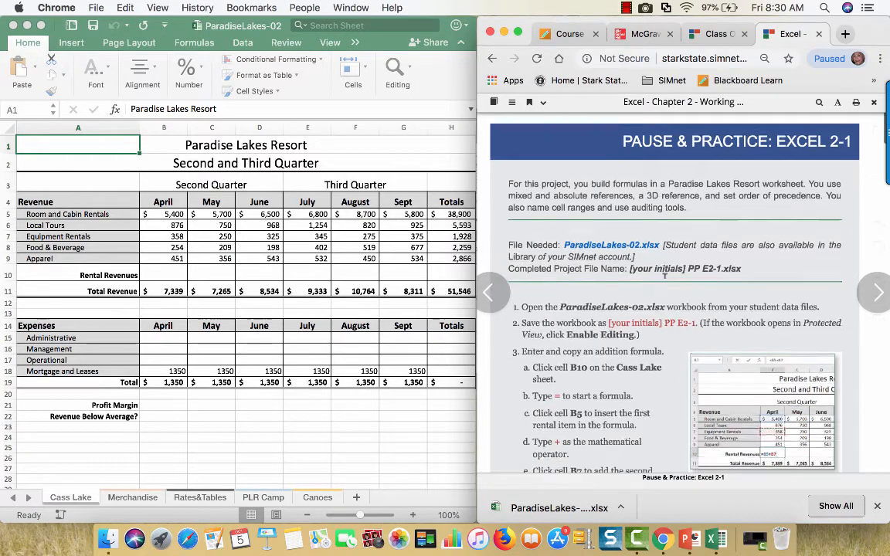
pyautogui.scroll(-3, 664, 278)
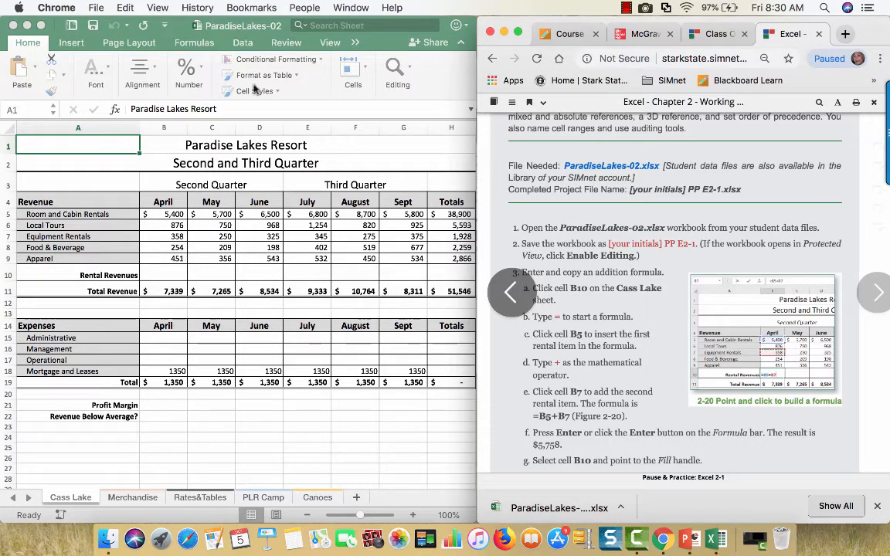
pyautogui.click(397, 417)
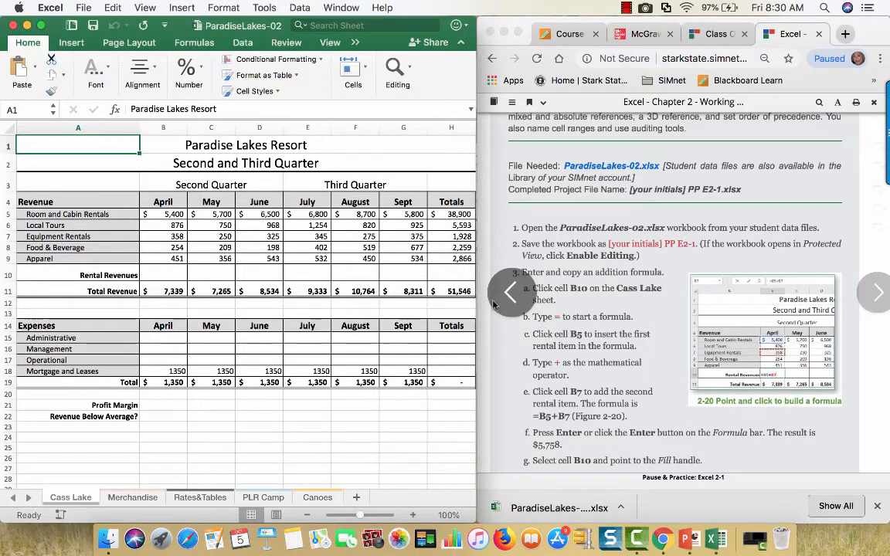
pyautogui.moveTo(477, 306); pyautogui.dragTo(725, 319)
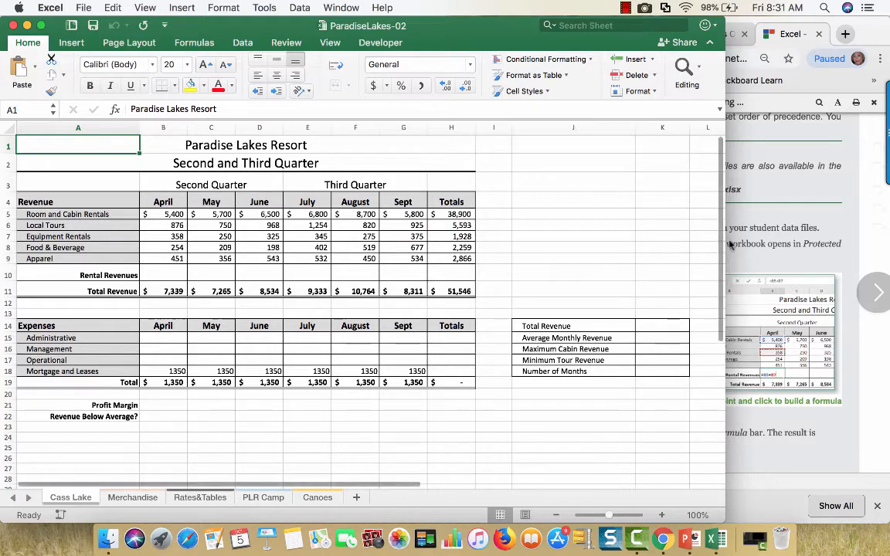
pyautogui.moveTo(726, 243); pyautogui.dragTo(494, 243)
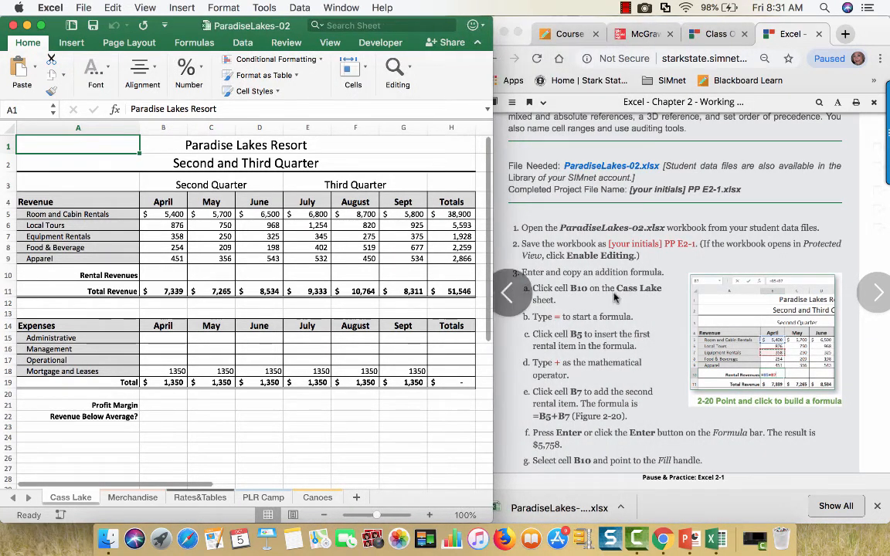
# Enter the formula =B5+B7 in cell B10 of the Cass Lake sheet to calculate April's rental revenues.
pyautogui.scroll(-5, 630, 310)
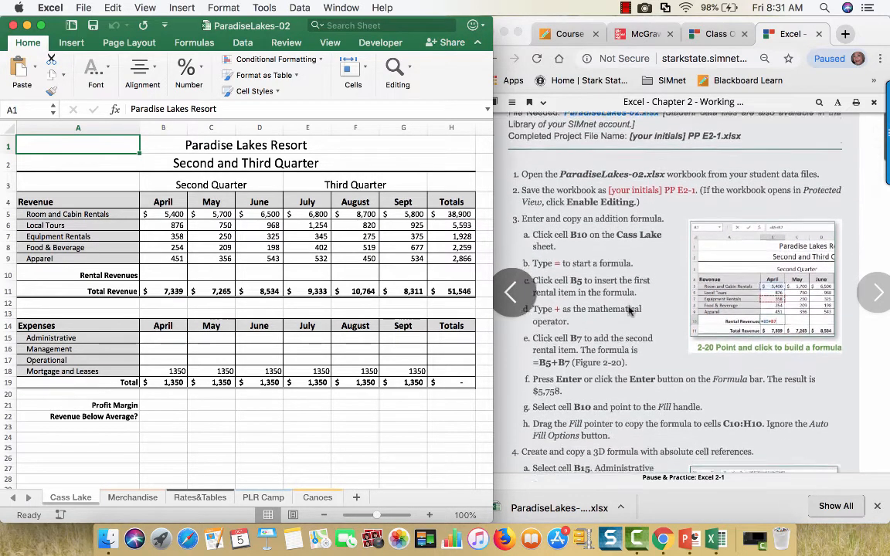
pyautogui.scroll(-2, 630, 311)
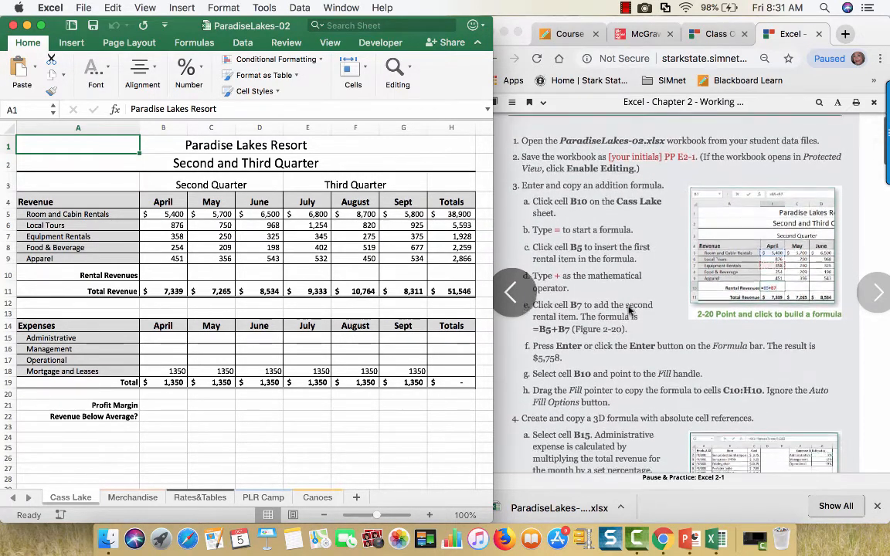
pyautogui.scroll(-2, 629, 310)
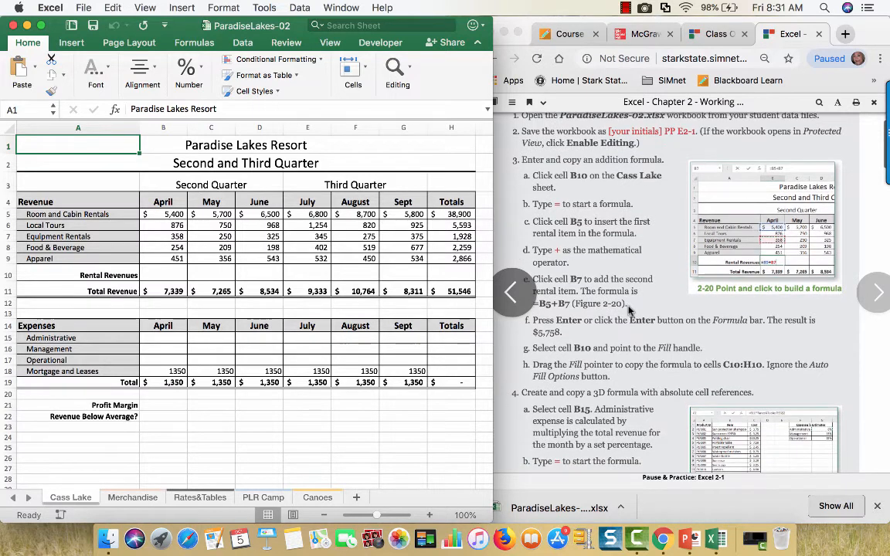
pyautogui.scroll(3, 642, 294)
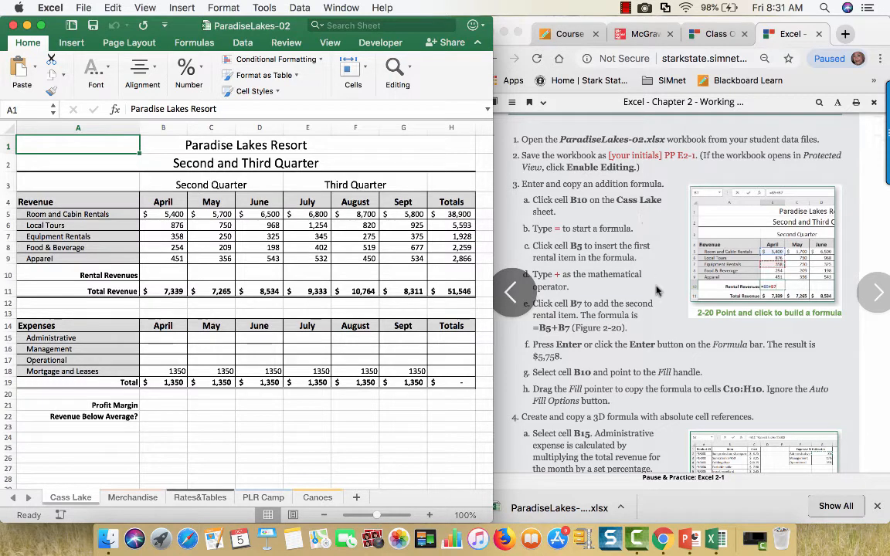
pyautogui.scroll(-3, 587, 232)
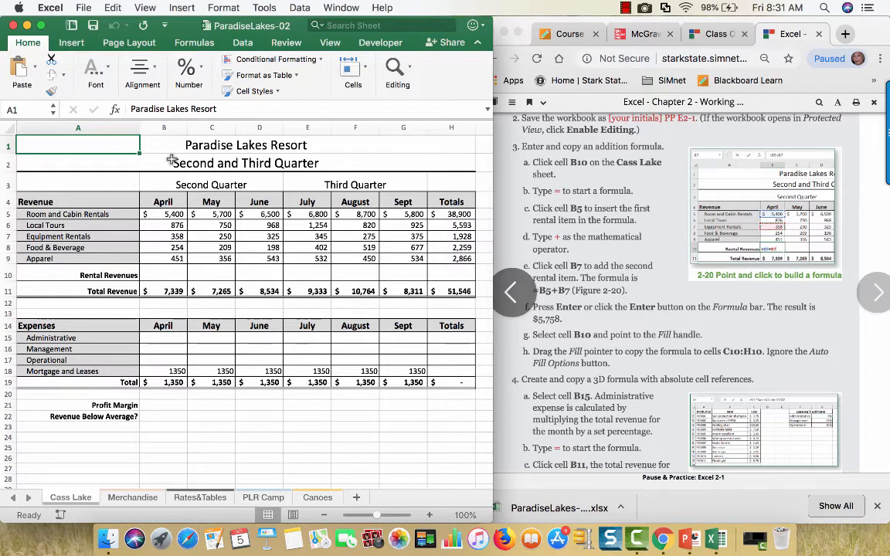
pyautogui.click(157, 273)
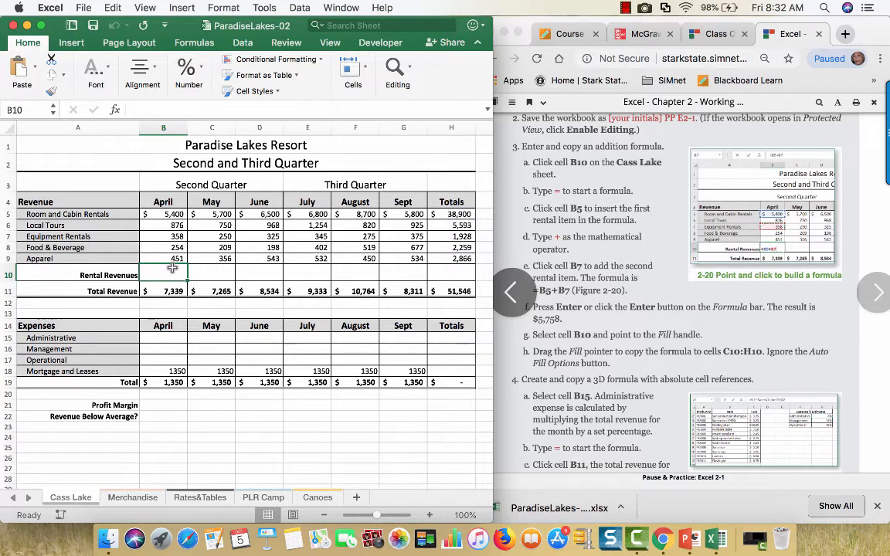
pyautogui.write('=')
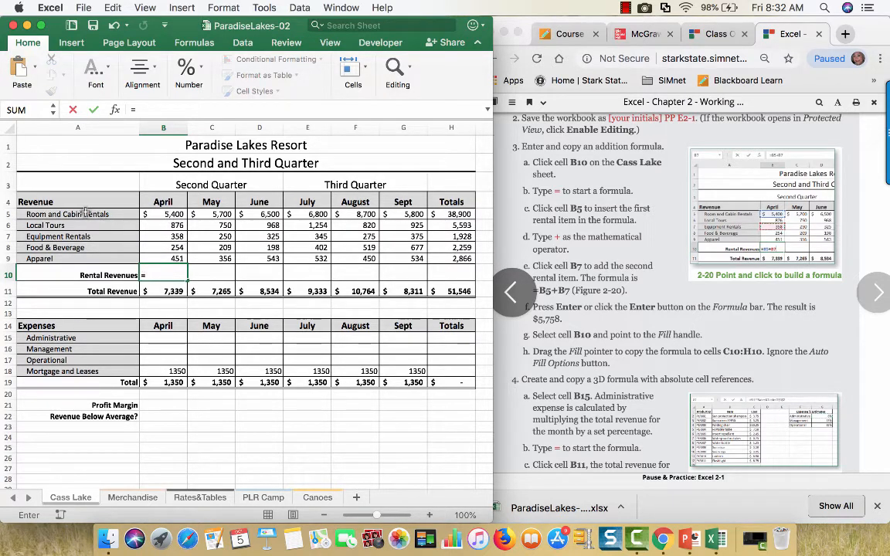
pyautogui.click(157, 214)
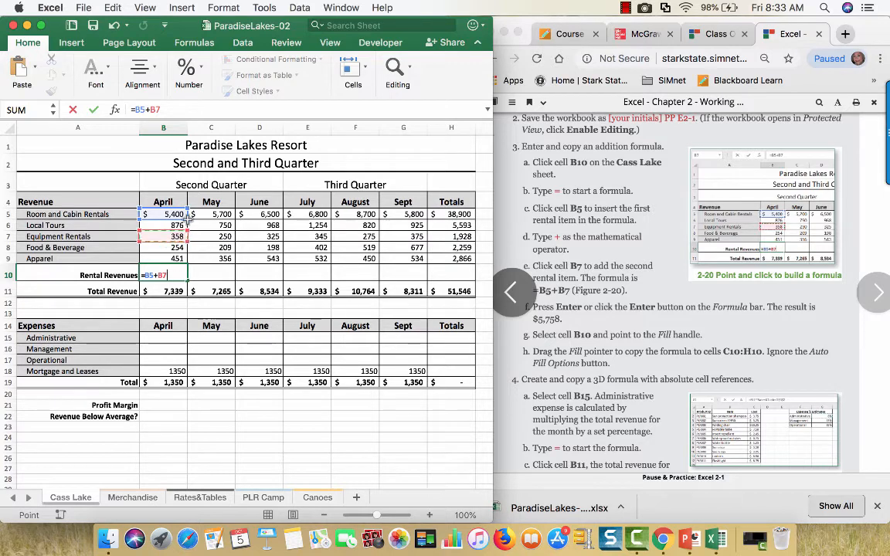
pyautogui.click(94, 110)
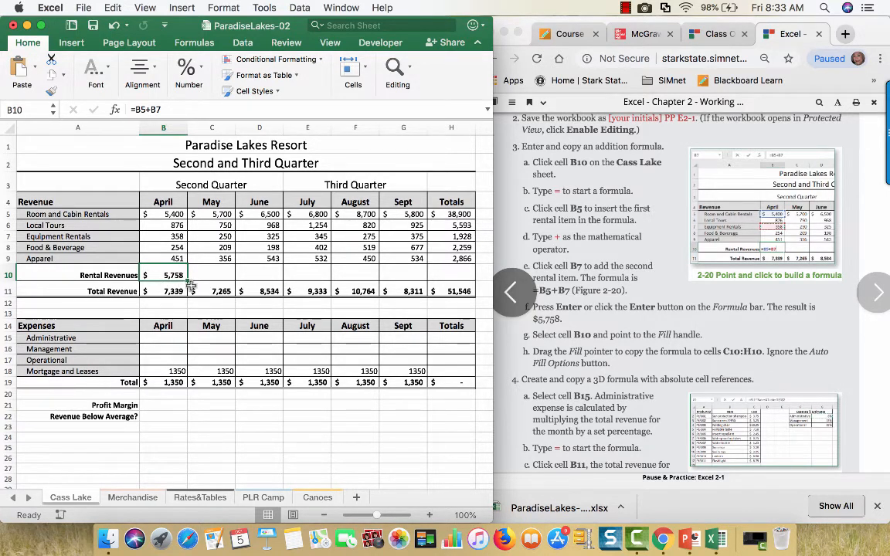
# Copy the rental revenues formula from B10 across to cells C10:H10.
pyautogui.scroll(-1, 632, 325)
pyautogui.scroll(-5, 632, 325)
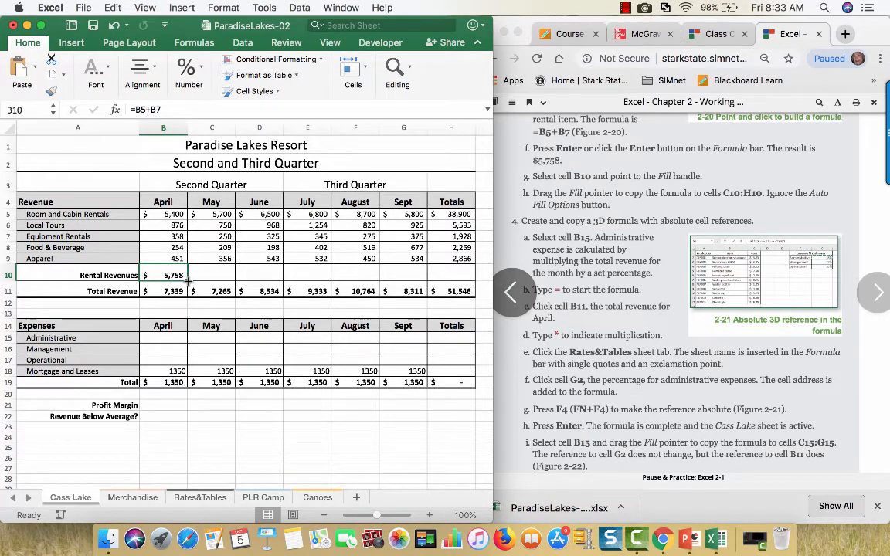
pyautogui.moveTo(188, 282); pyautogui.dragTo(309, 271)
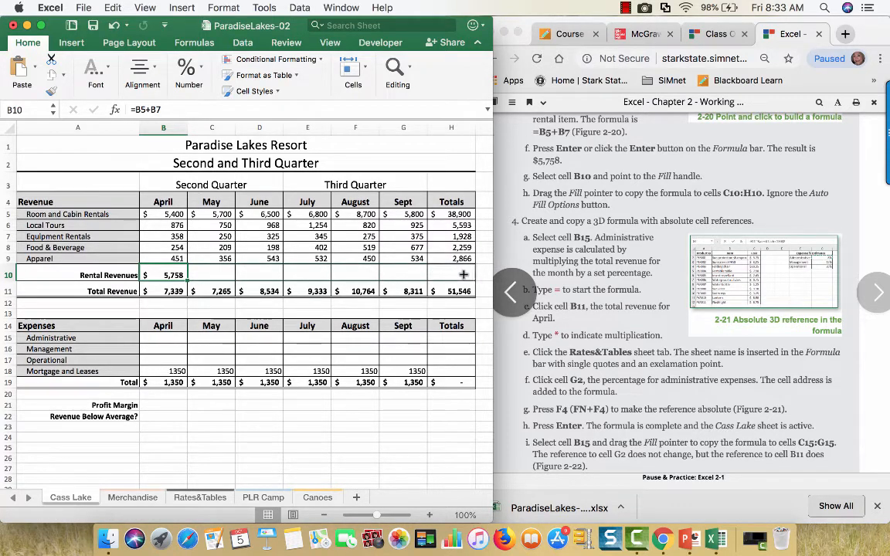
pyautogui.moveTo(463, 274); pyautogui.dragTo(463, 275)
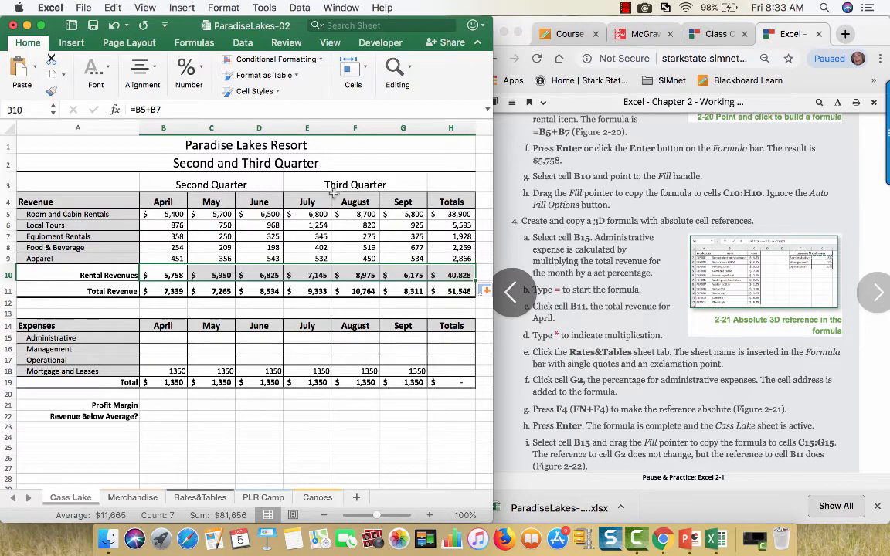
# Examine the 3D formula instructions and compare the expense percentages on the Rates&Tables sheet with the Cass Lake revenue and expense rows.
pyautogui.scroll(-3, 622, 306)
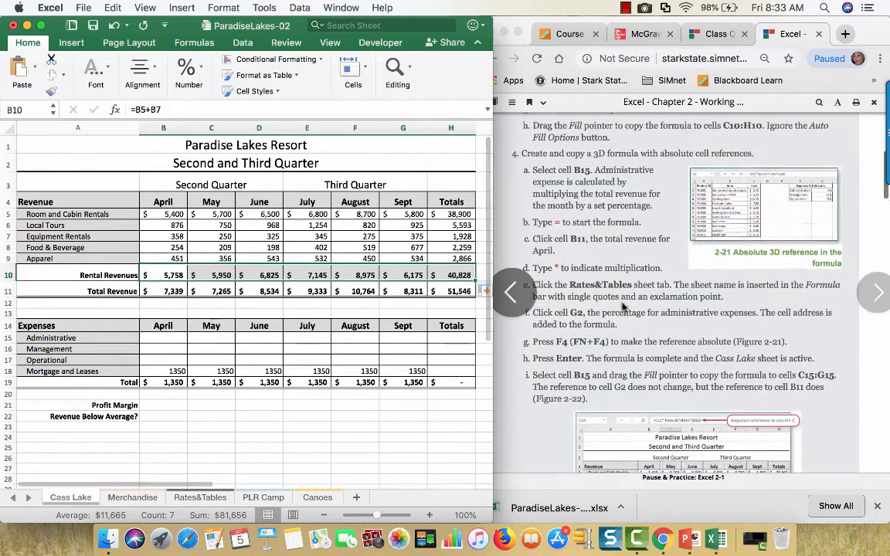
pyautogui.scroll(-2, 622, 306)
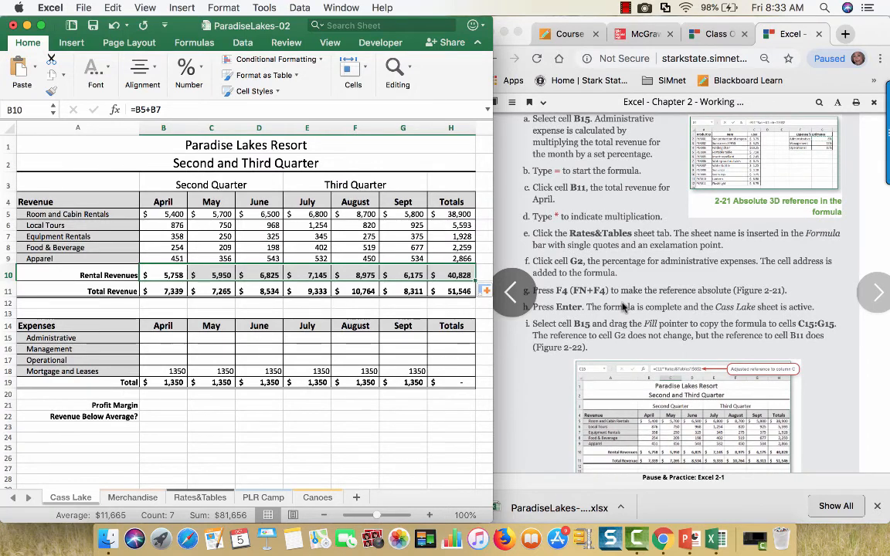
pyautogui.scroll(4, 623, 307)
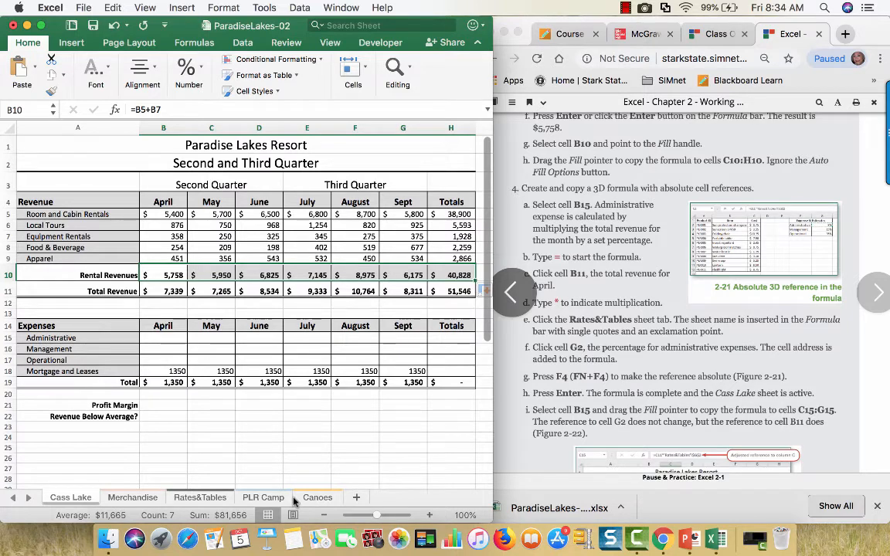
pyautogui.click(193, 499)
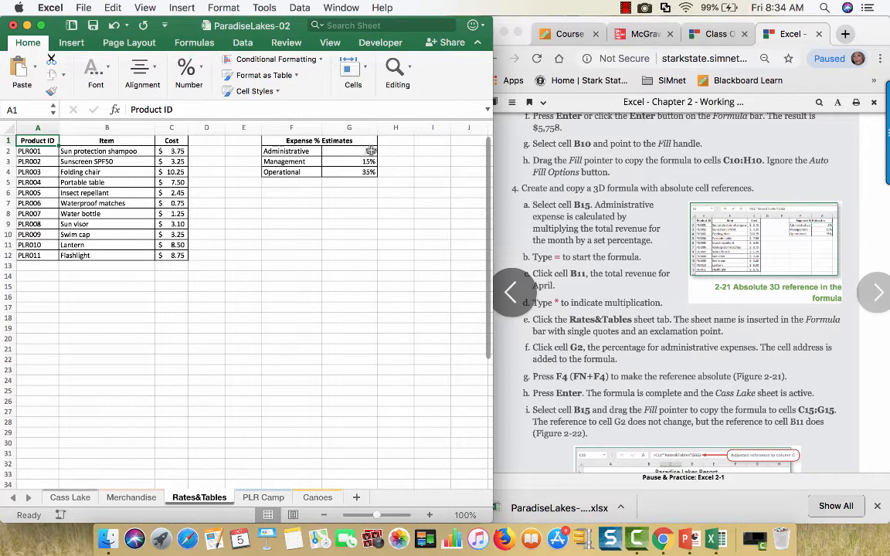
pyautogui.click(72, 498)
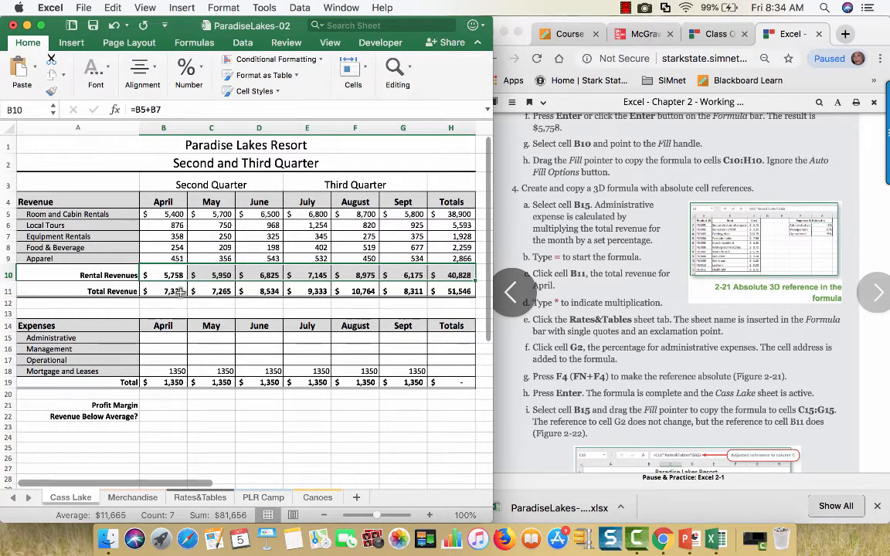
pyautogui.click(194, 497)
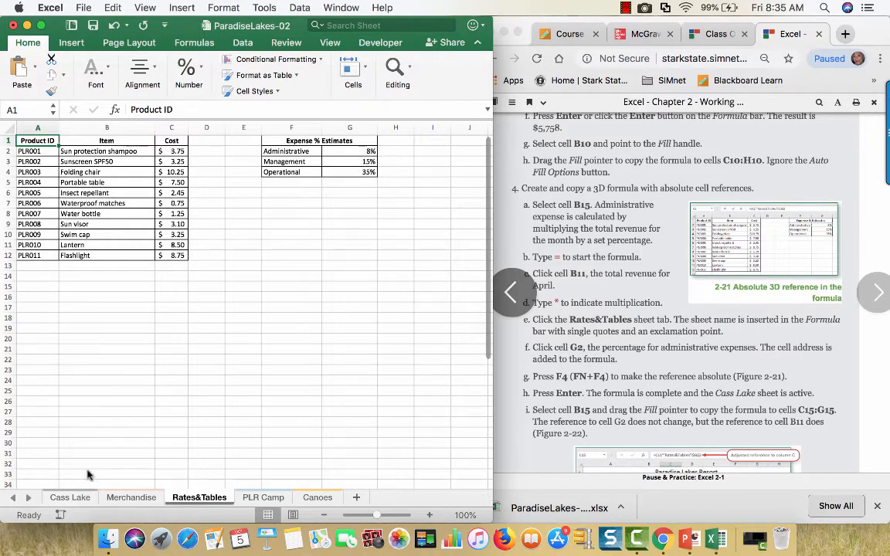
pyautogui.click(77, 498)
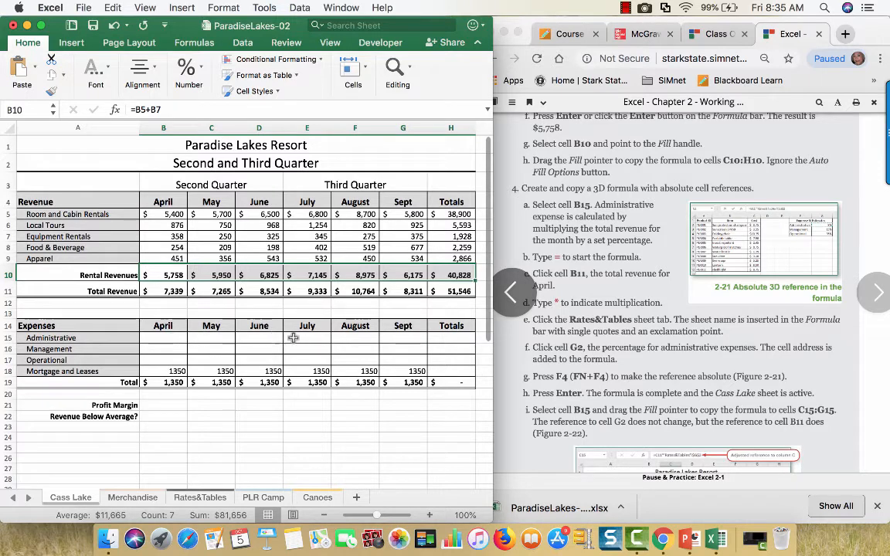
pyautogui.click(215, 499)
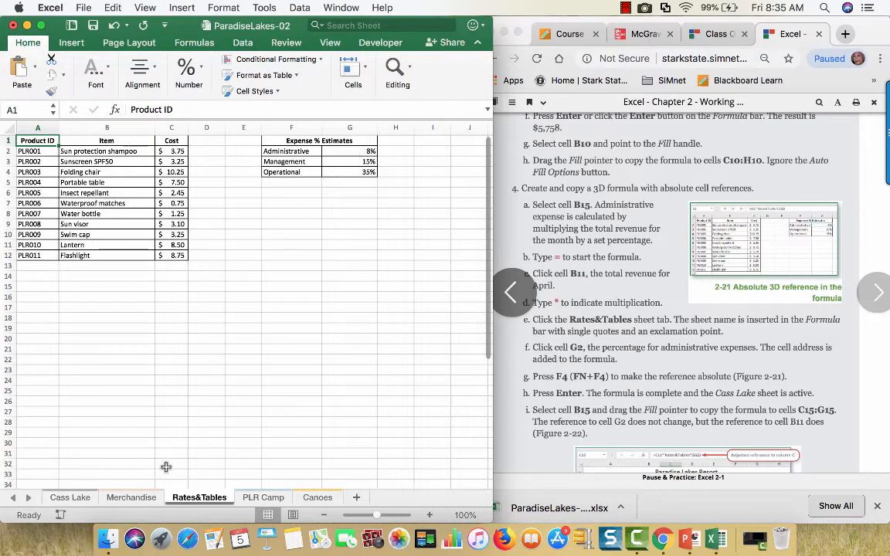
pyautogui.click(71, 498)
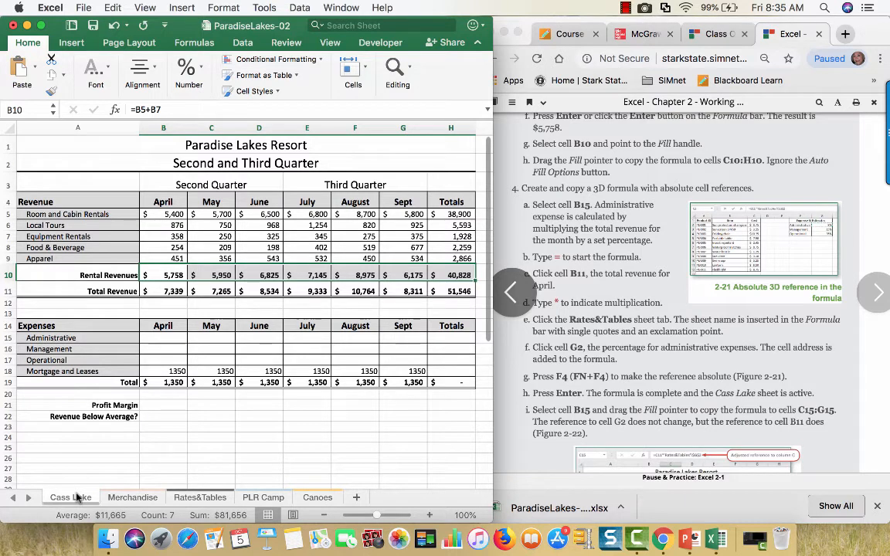
# Build a formula in Cass Lake cell B15 that multiplies B11 by the administrative percentage in G2 on Rates&Tables.
pyautogui.click(165, 337)
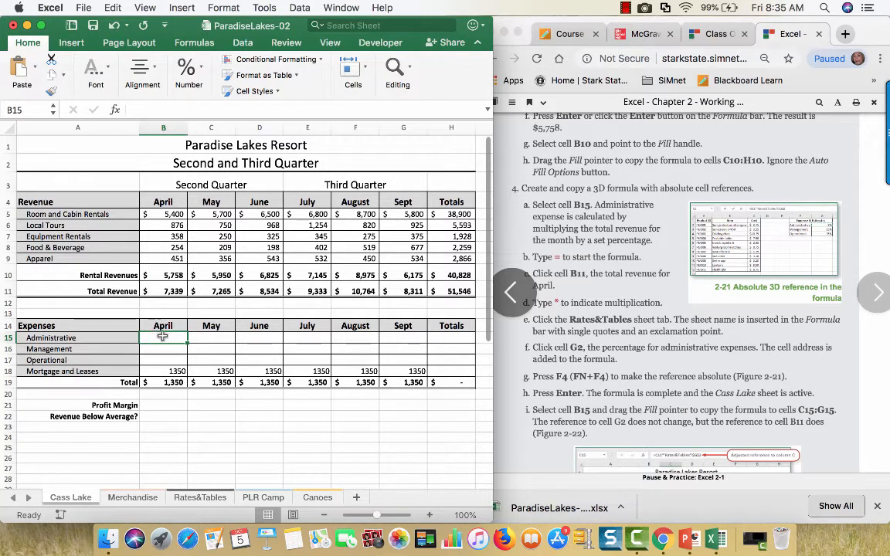
pyautogui.write('=')
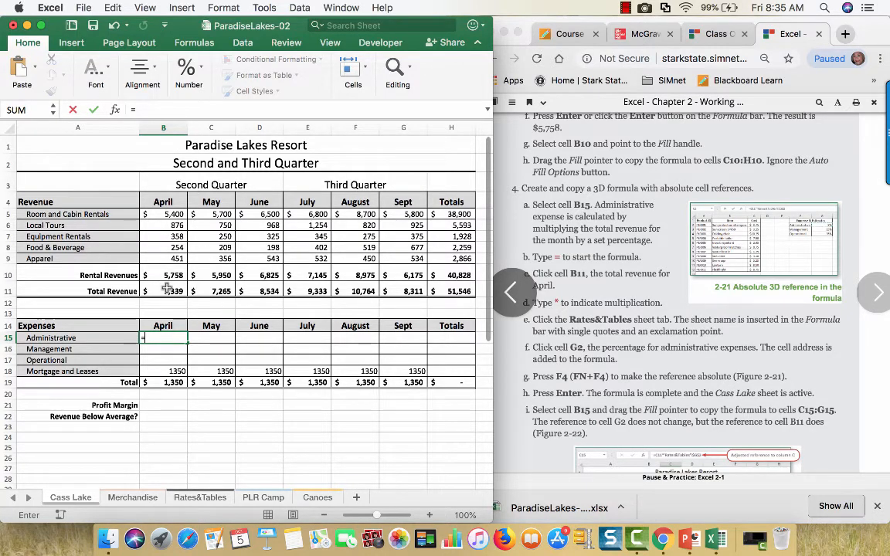
pyautogui.click(167, 288)
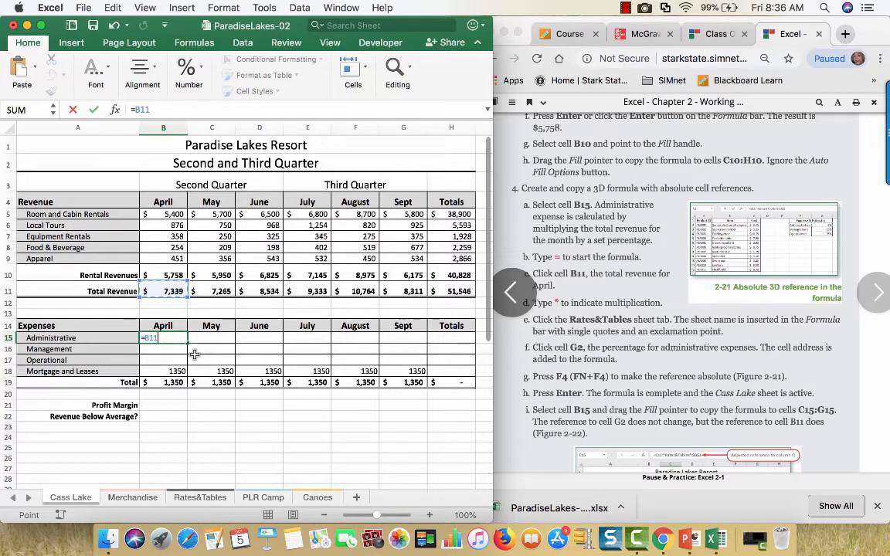
pyautogui.write('*')
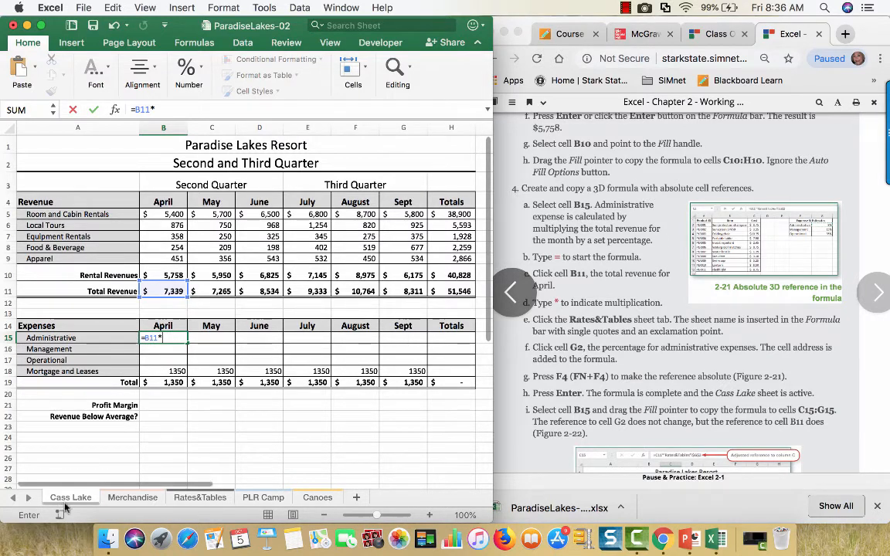
pyautogui.click(203, 499)
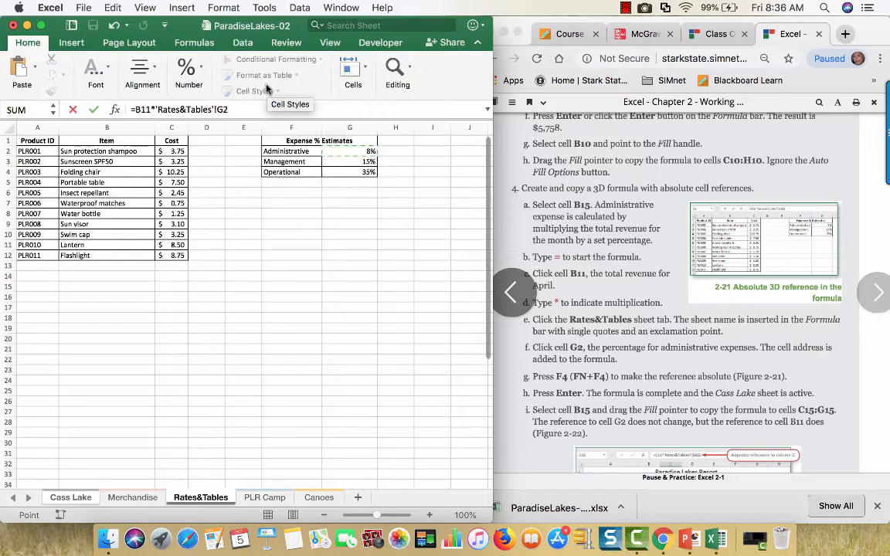
pyautogui.press('F4')
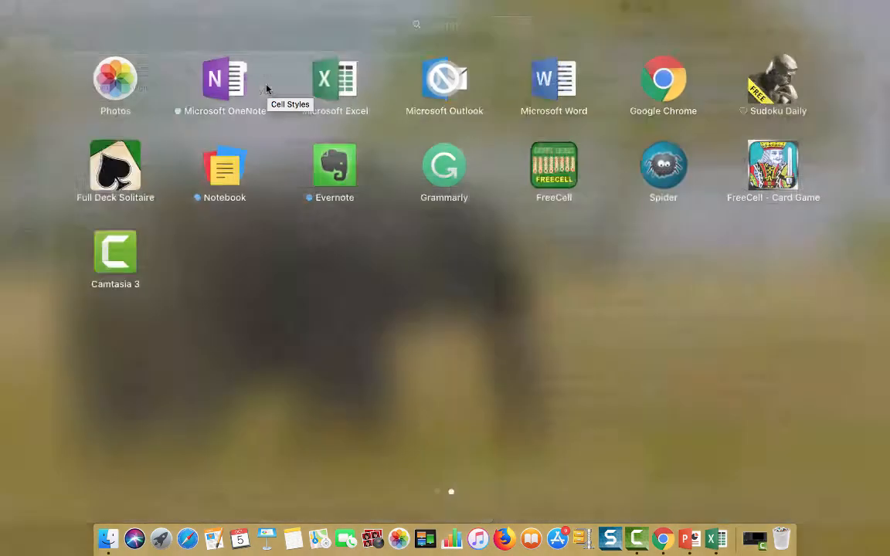
pyautogui.press('F4')
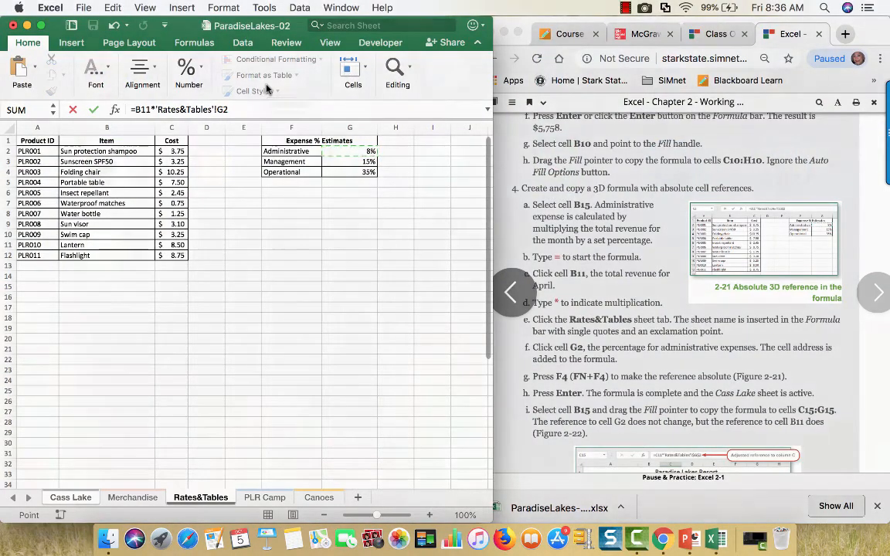
pyautogui.press('F4')
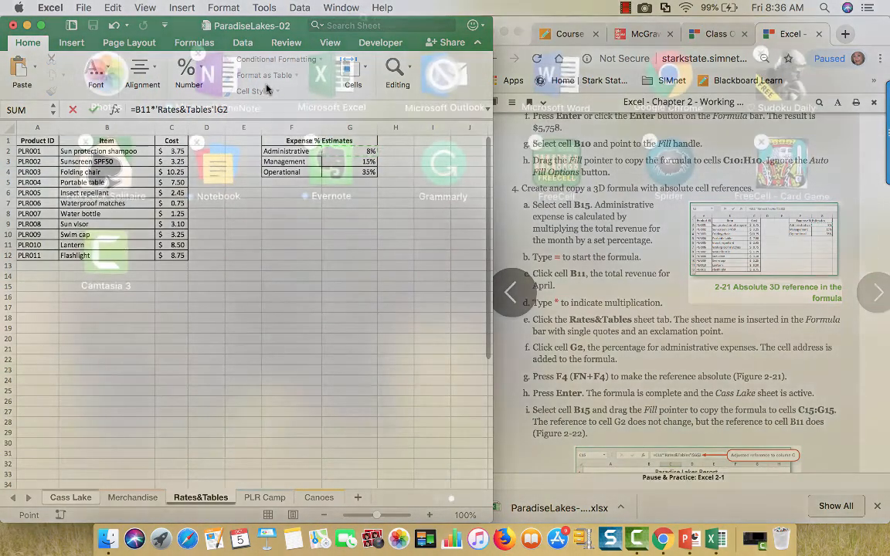
pyautogui.press('F4')
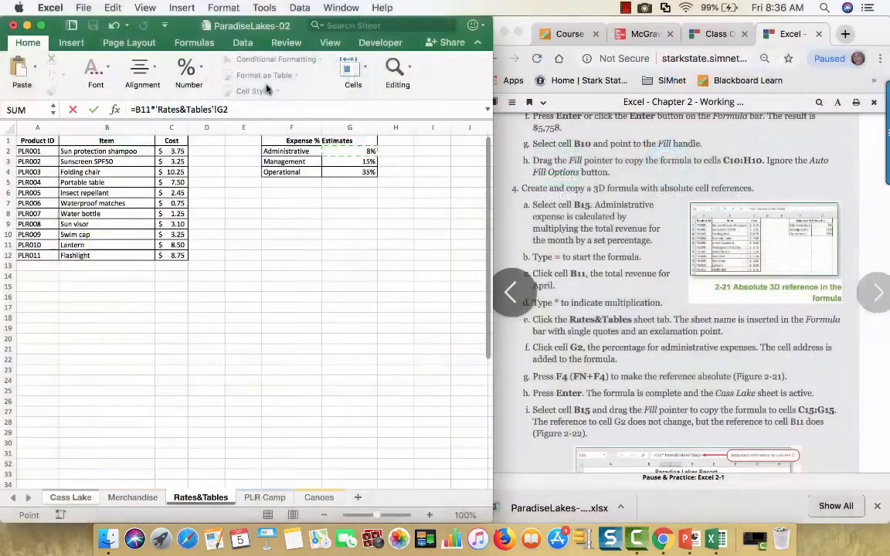
# Make the G2 reference absolute ($G$2) in the B15 formula and copy the completed formula across to C15:G15.
pyautogui.click(224, 109)
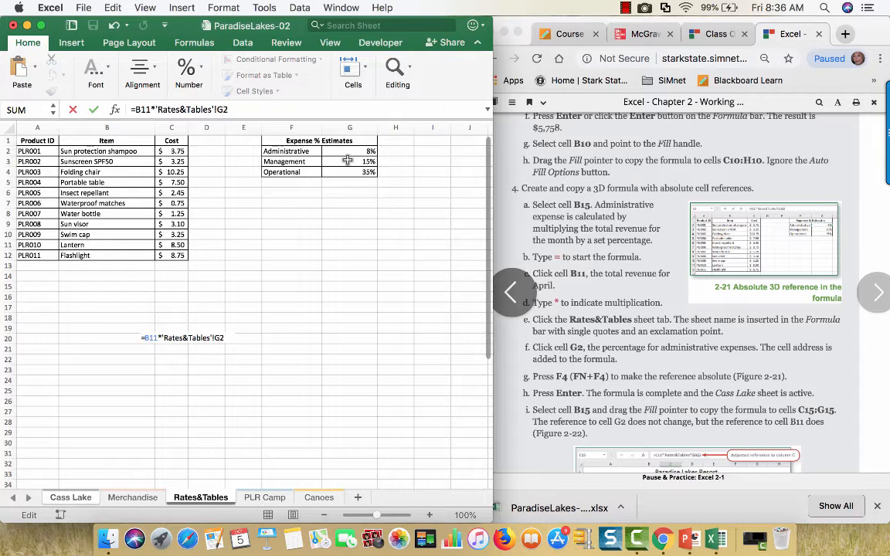
pyautogui.press('F4')
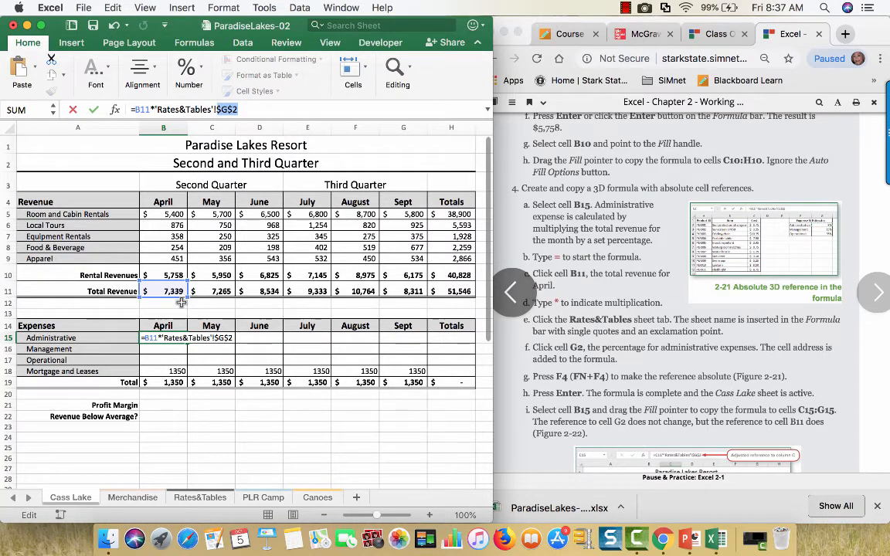
pyautogui.click(95, 111)
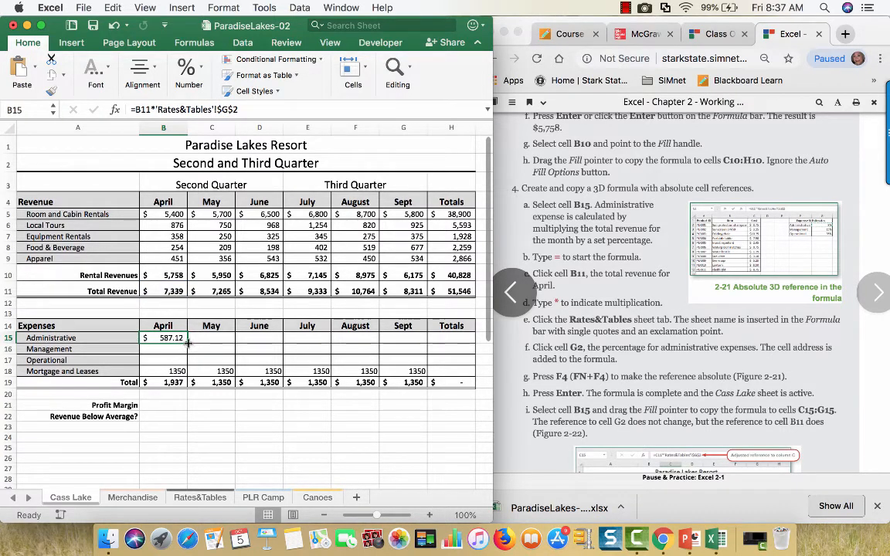
pyautogui.moveTo(188, 343); pyautogui.dragTo(455, 339)
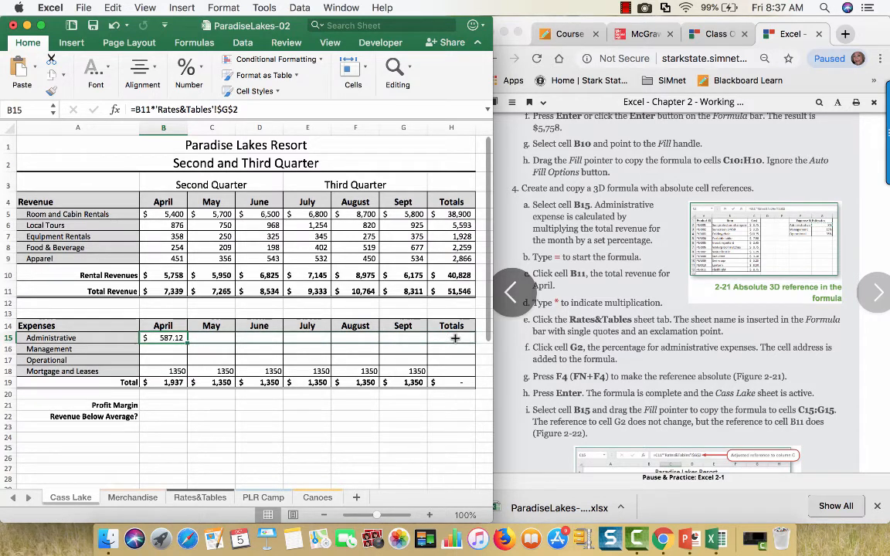
pyautogui.moveTo(455, 339); pyautogui.dragTo(416, 337)
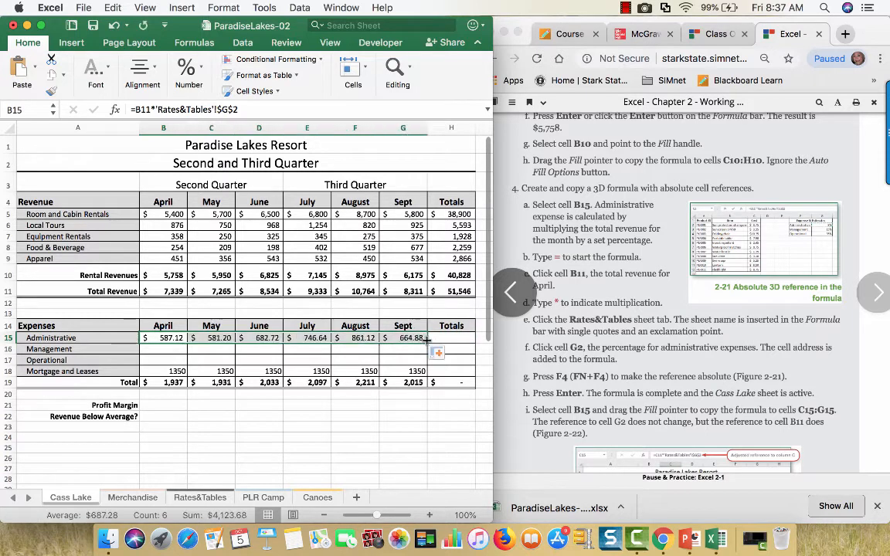
# Check the copied administrative expense formulas in C15:G15 to see how their references adjust.
pyautogui.click(211, 338)
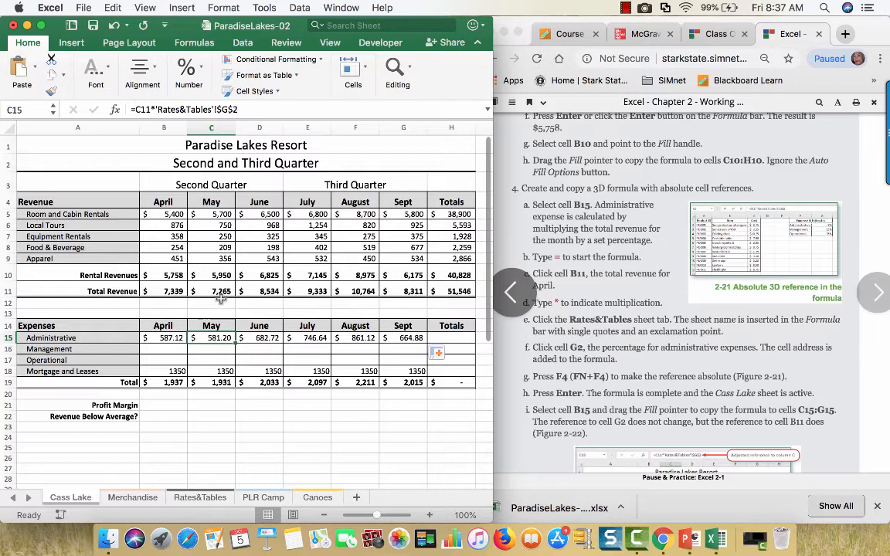
pyautogui.click(265, 337)
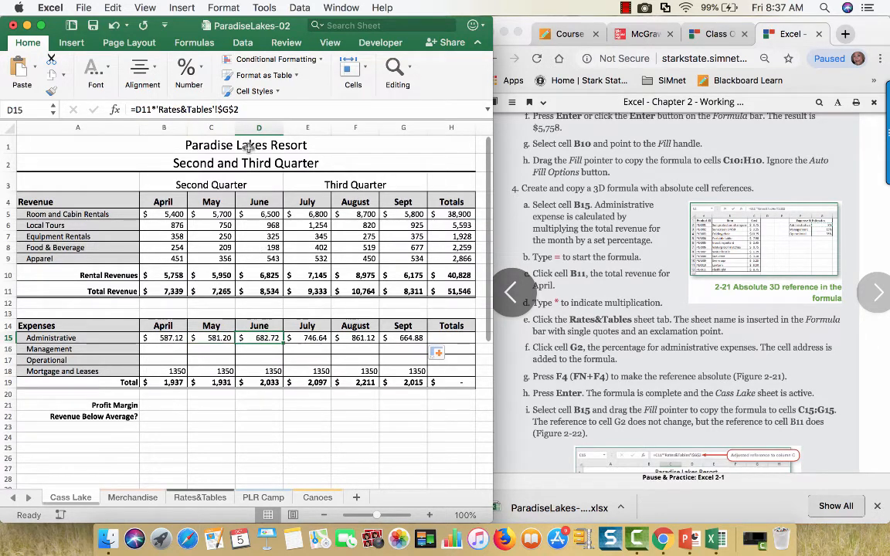
pyautogui.click(312, 338)
pyautogui.click(356, 337)
pyautogui.click(402, 338)
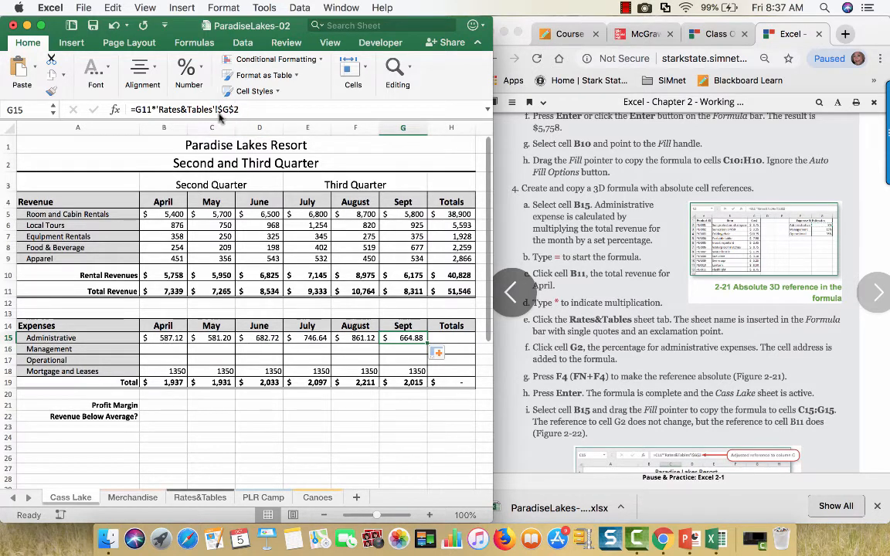
# Read the step 5 instructions for the mixed-reference 3D formula and review the management percentage on the Rates&Tables sheet.
pyautogui.scroll(-8, 664, 364)
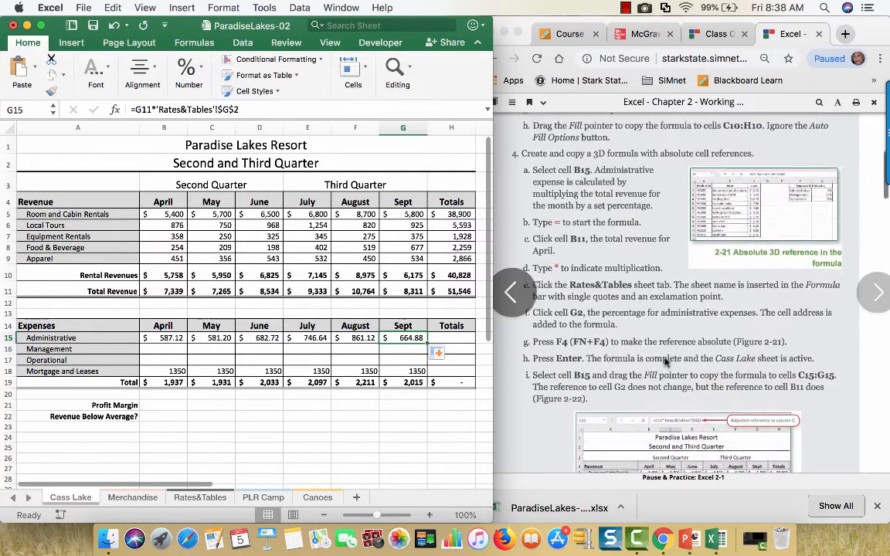
pyautogui.scroll(-5, 665, 363)
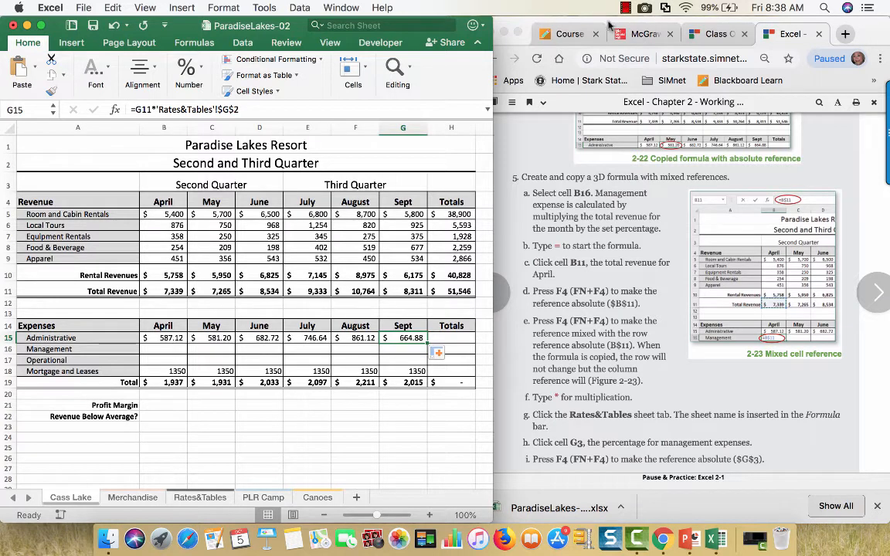
pyautogui.click(625, 7)
pyautogui.click(639, 37)
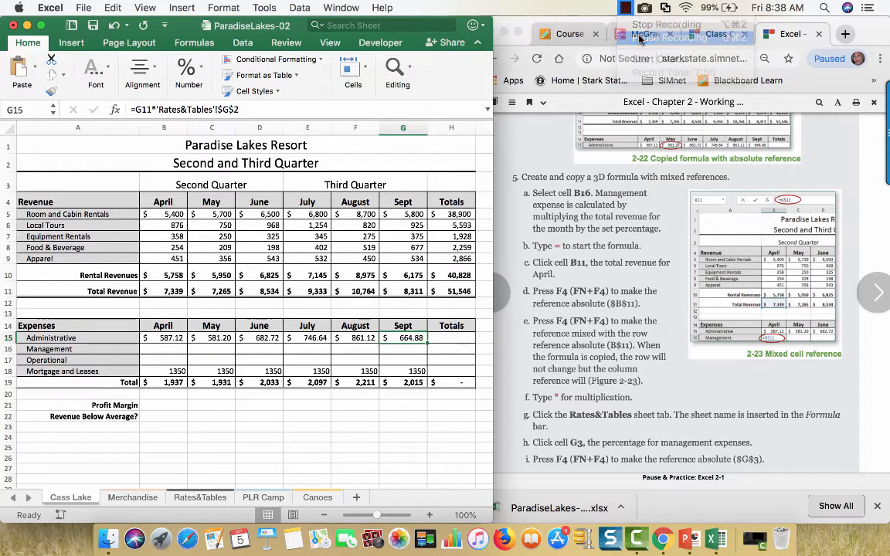
pyautogui.scroll(-2, 662, 413)
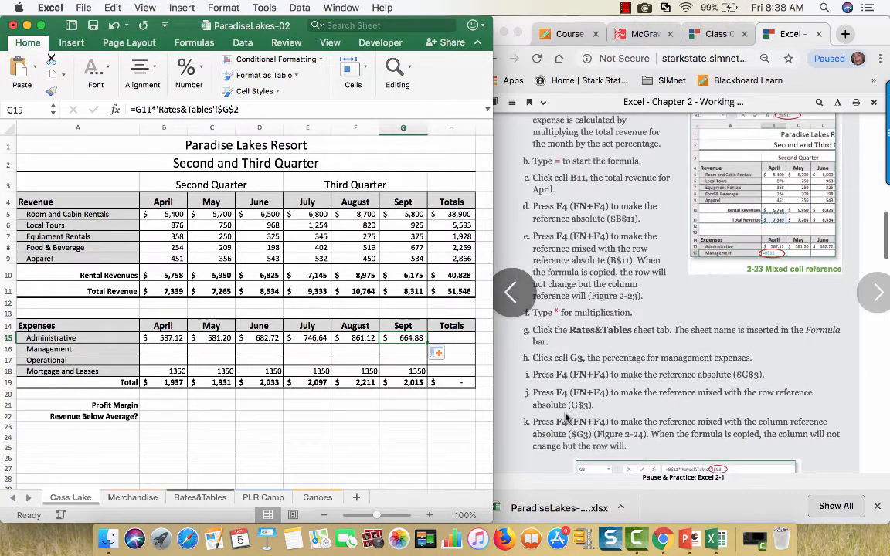
pyautogui.scroll(-4, 615, 391)
pyautogui.scroll(-3, 616, 392)
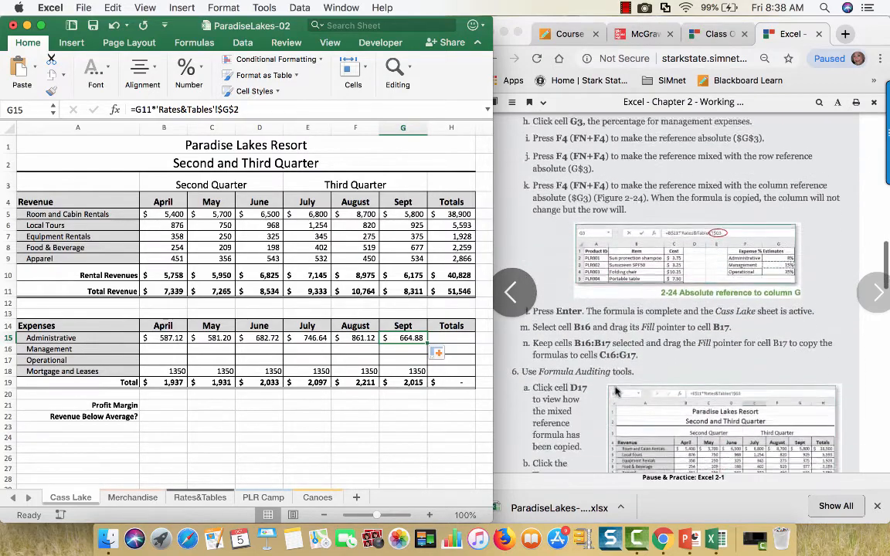
pyautogui.scroll(3, 616, 392)
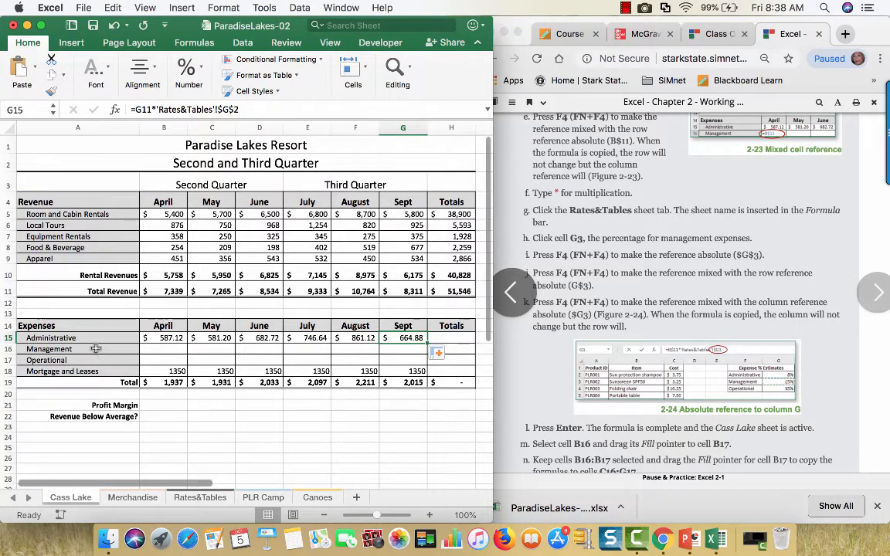
pyautogui.click(199, 497)
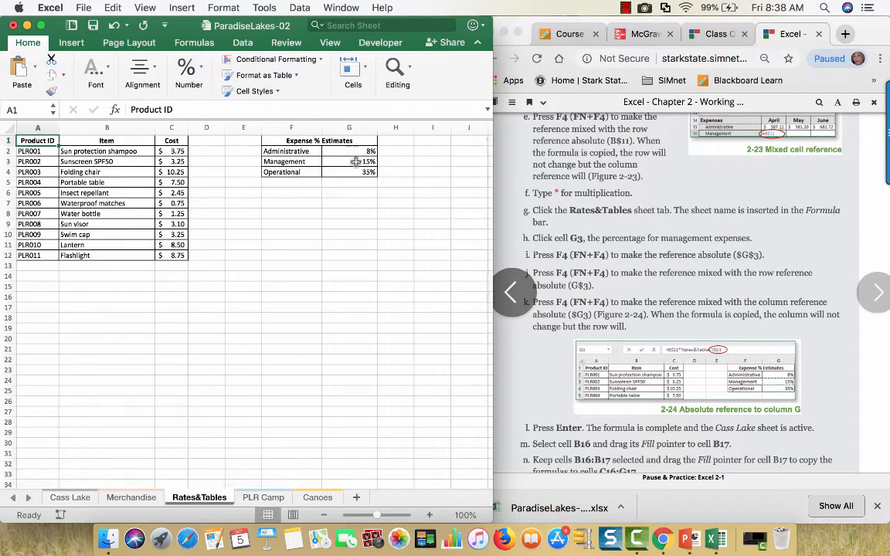
pyautogui.click(67, 499)
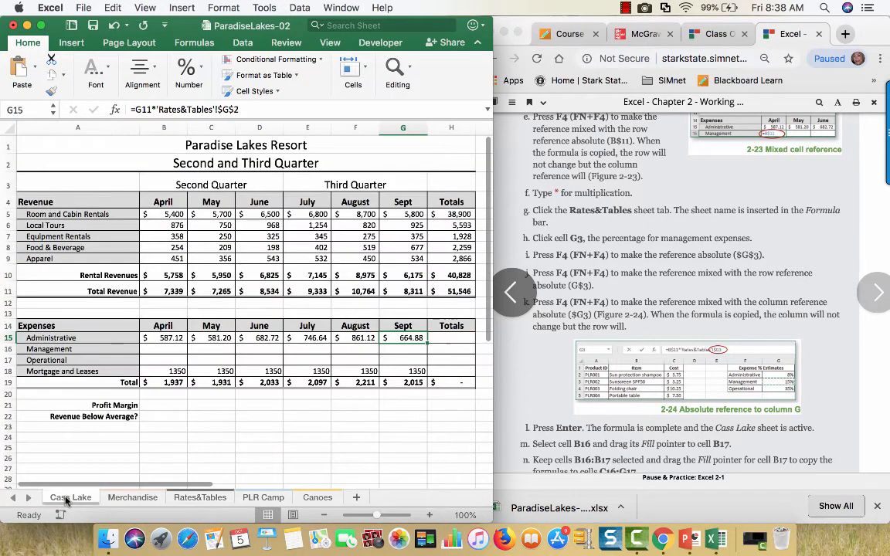
# Start the April management expense formula in Cass Lake cell B16 with the mixed reference B$11.
pyautogui.click(163, 350)
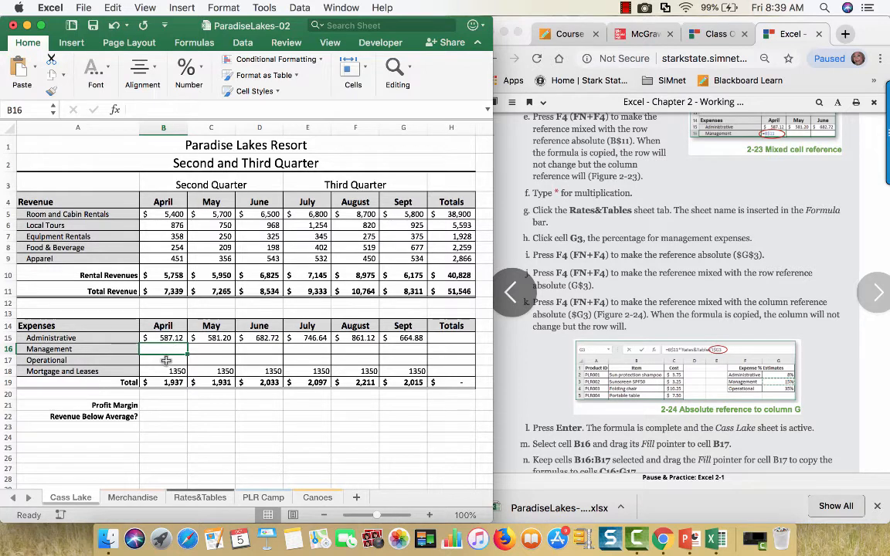
pyautogui.write('=')
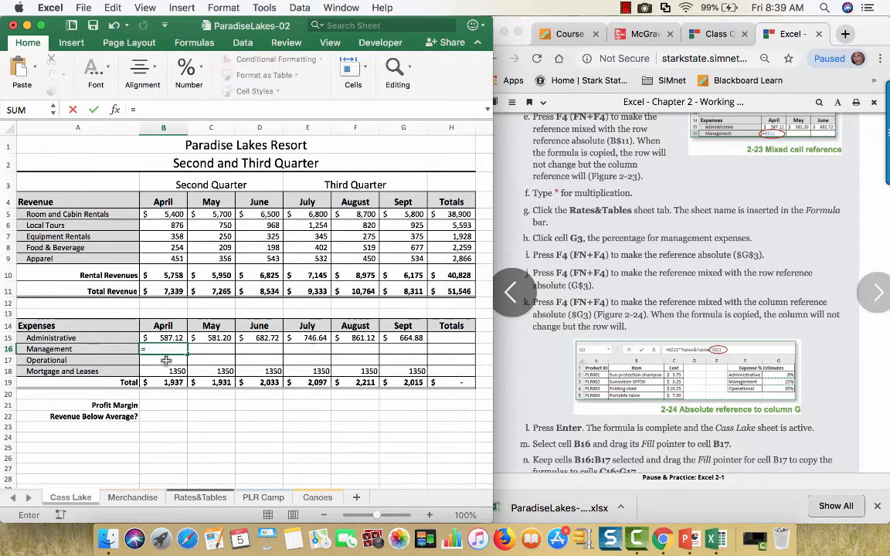
pyautogui.click(166, 290)
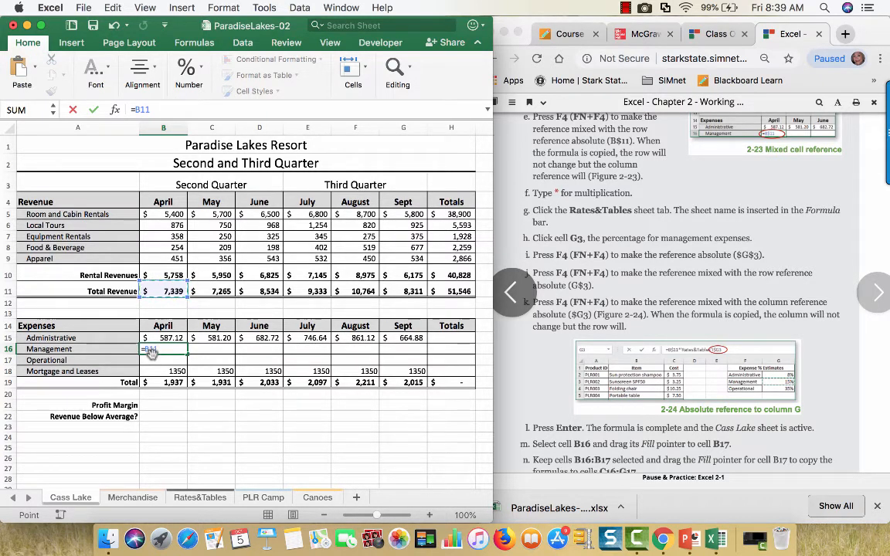
pyautogui.press('F4')
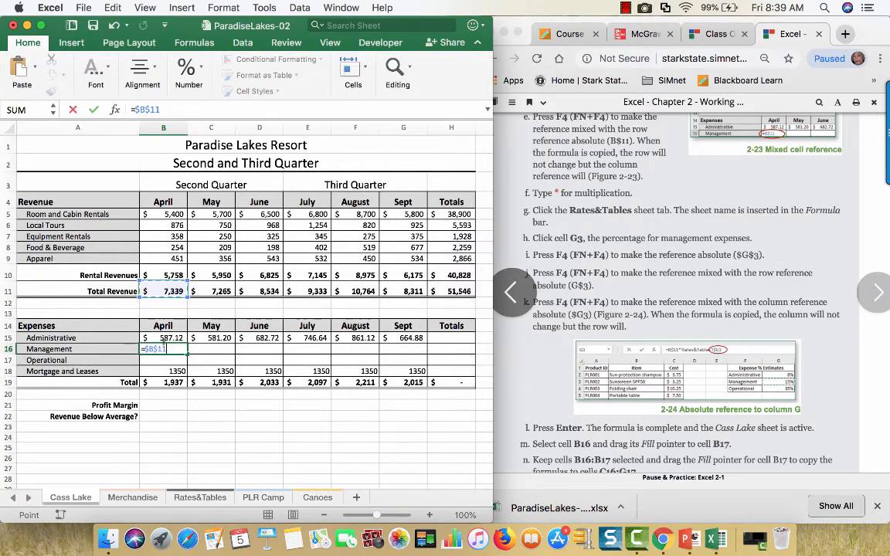
pyautogui.press('F4')
# Multiply by the management percentage in G3 on Rates&Tables, referenced as $G3, to complete the formula =B$11*'Rates&Tables'!$G3.
pyautogui.write('*')
pyautogui.click(202, 497)
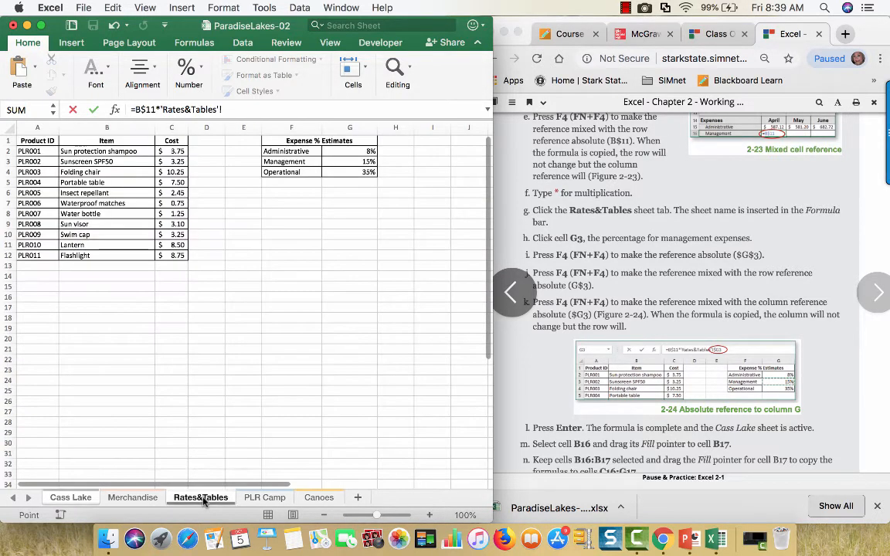
pyautogui.click(329, 163)
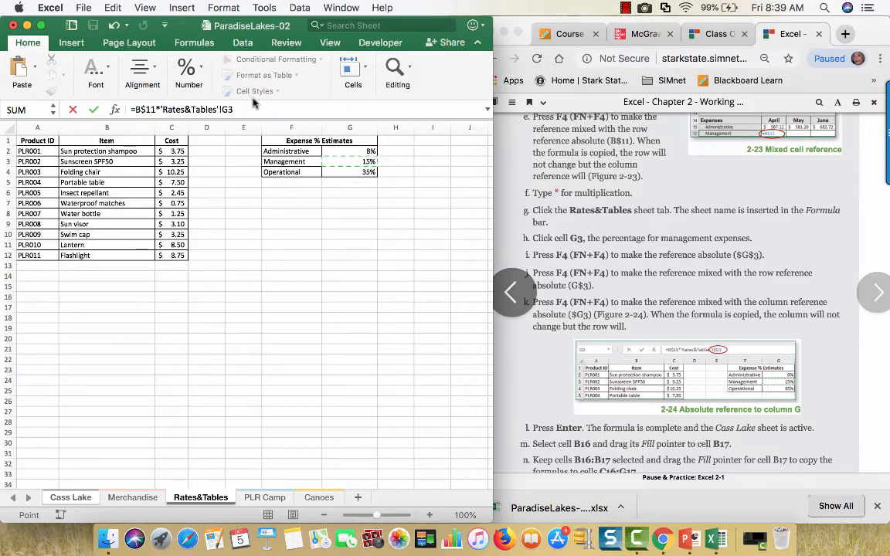
pyautogui.press('F4')
pyautogui.press('F4')
pyautogui.press('F4')
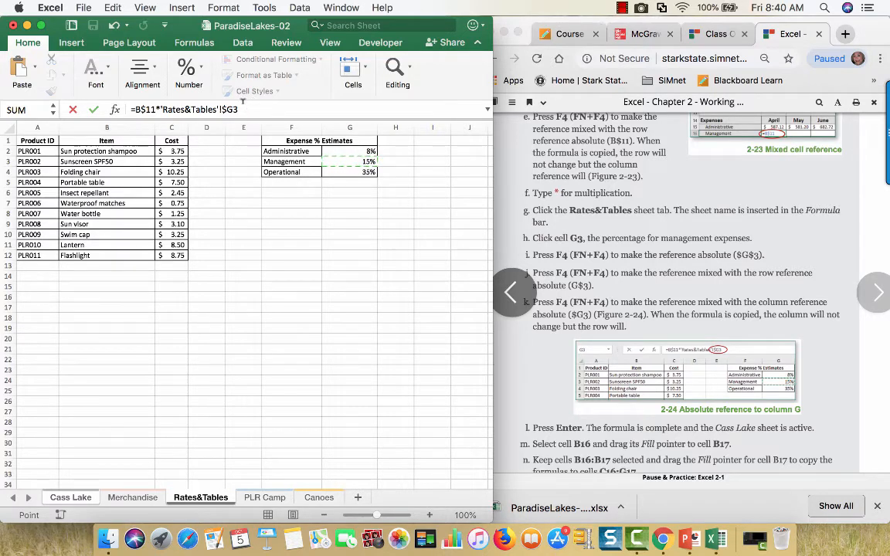
pyautogui.click(94, 109)
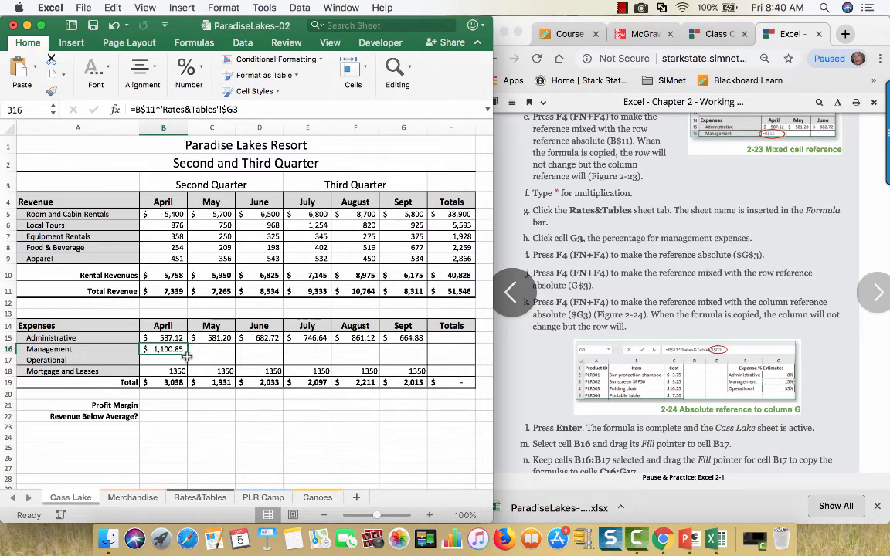
# Copy the management formula from B16 down to B17 and both formulas across to C16:G17.
pyautogui.moveTo(187, 354); pyautogui.dragTo(187, 361)
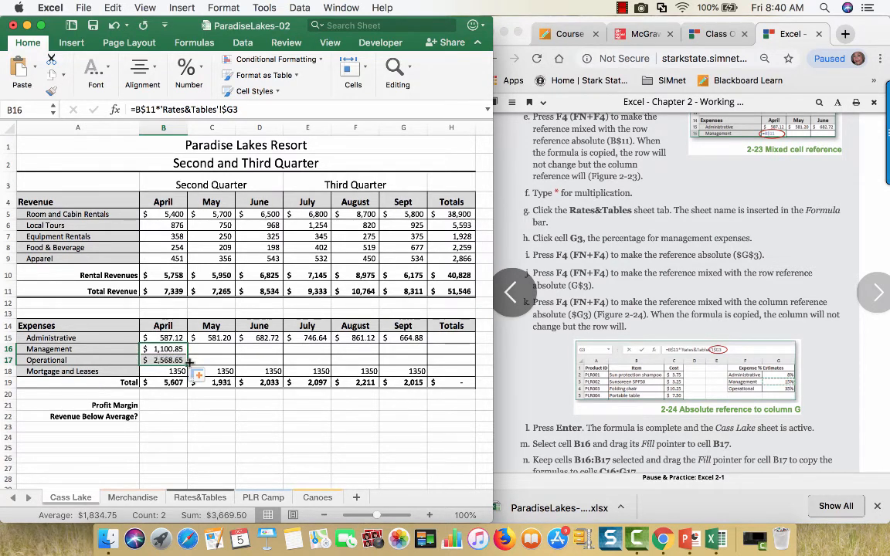
pyautogui.moveTo(379, 359); pyautogui.dragTo(408, 360)
# Check the formulas in the Management and Operational rows to see how the mixed references were copied.
pyautogui.click(178, 349)
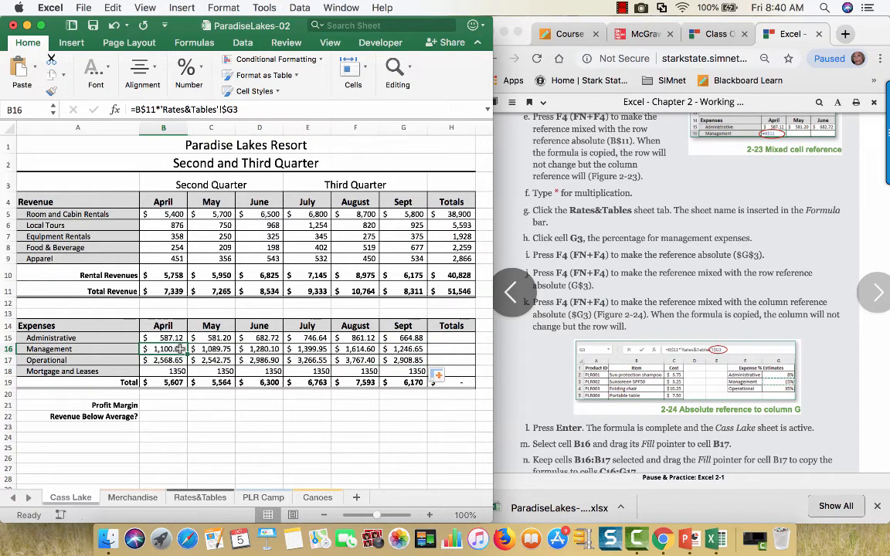
pyautogui.click(210, 349)
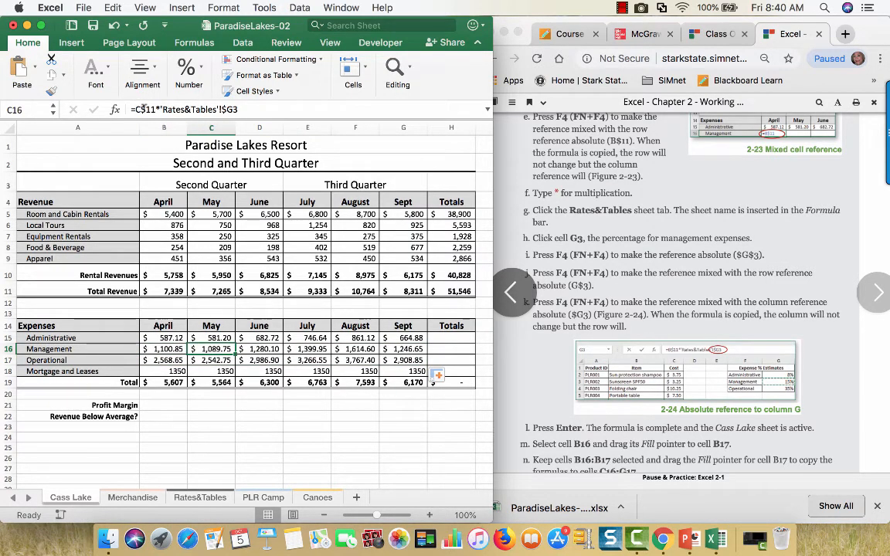
pyautogui.click(259, 348)
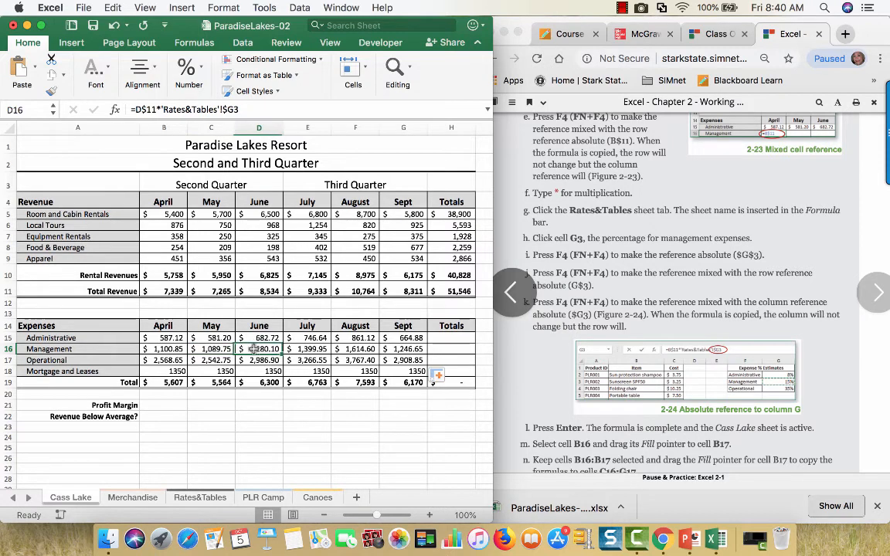
pyautogui.click(299, 350)
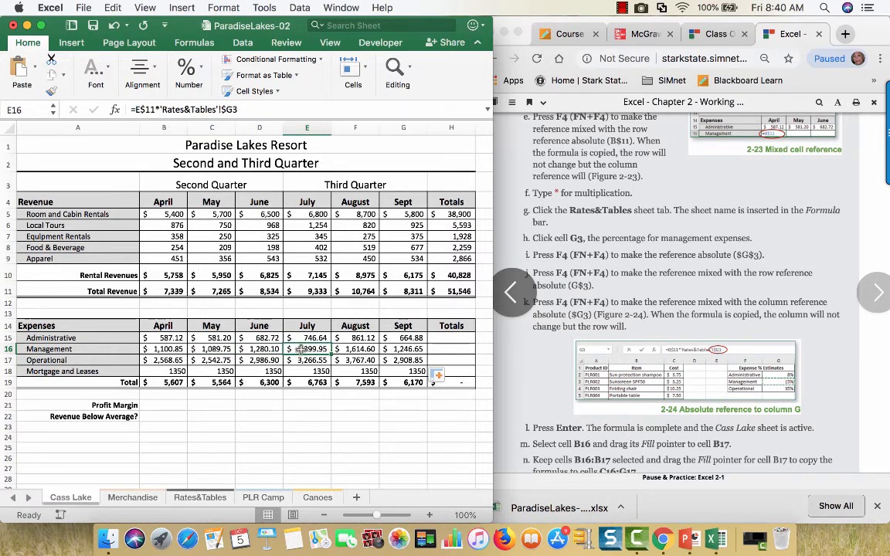
pyautogui.click(329, 360)
pyautogui.click(355, 361)
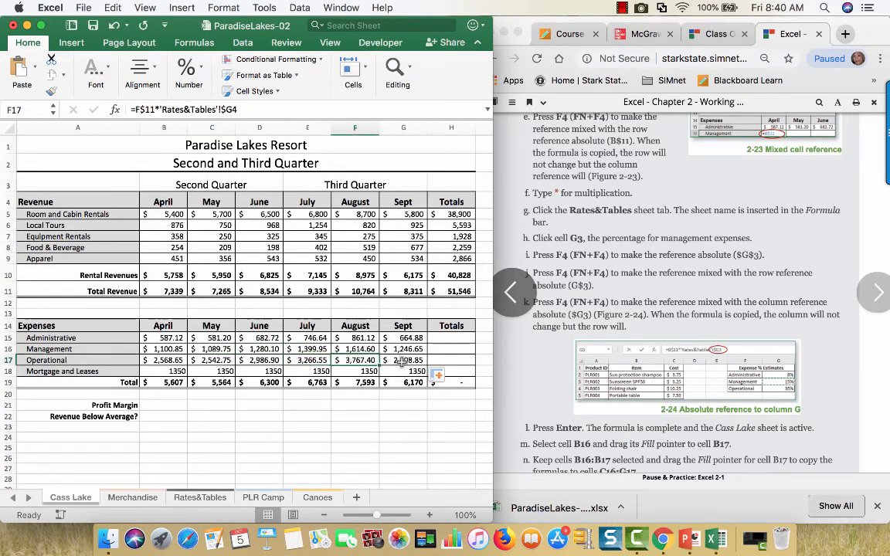
pyautogui.click(401, 361)
pyautogui.click(405, 351)
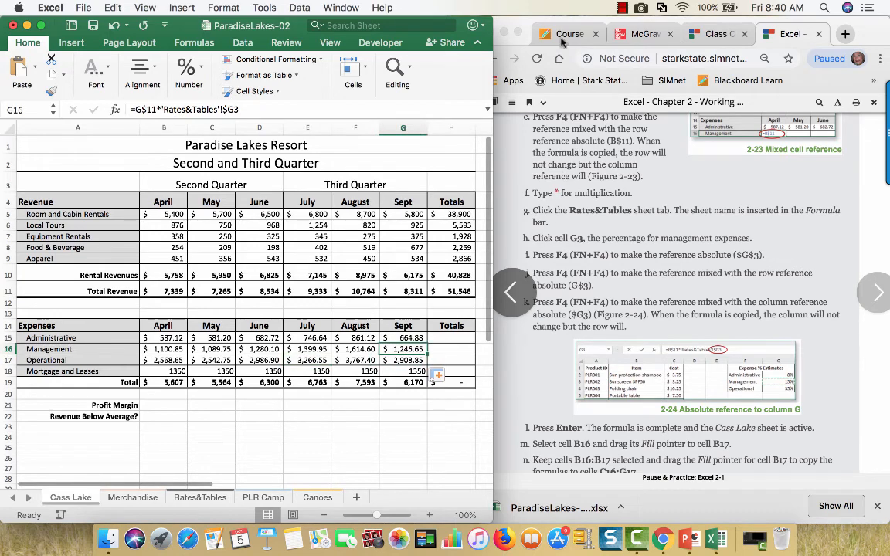
# Read the step 6 instructions on using the Formula Auditing tools.
pyautogui.scroll(-5, 618, 361)
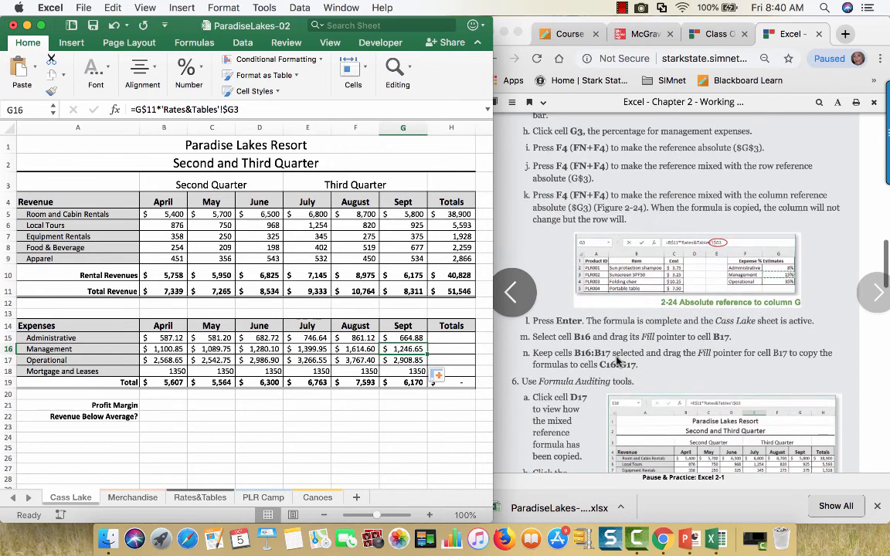
pyautogui.scroll(-1, 618, 361)
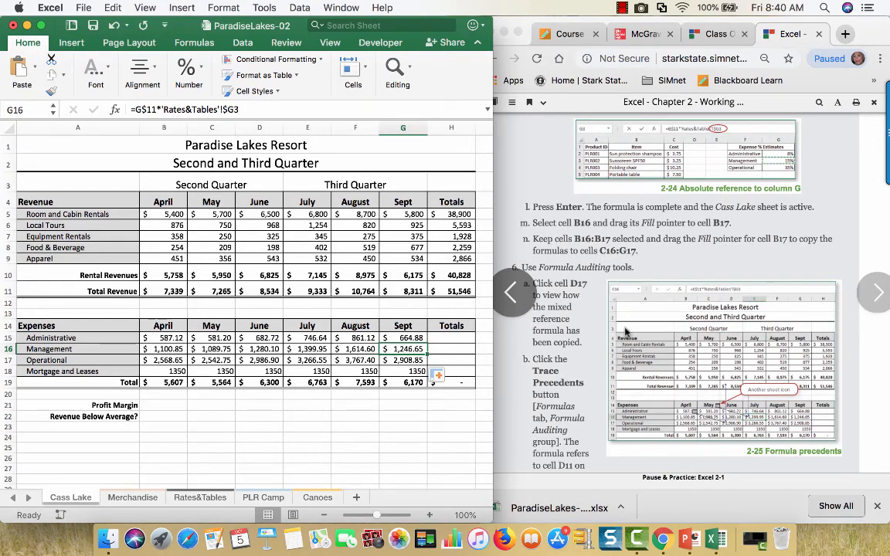
pyautogui.scroll(-2, 632, 320)
pyautogui.scroll(-2, 632, 320)
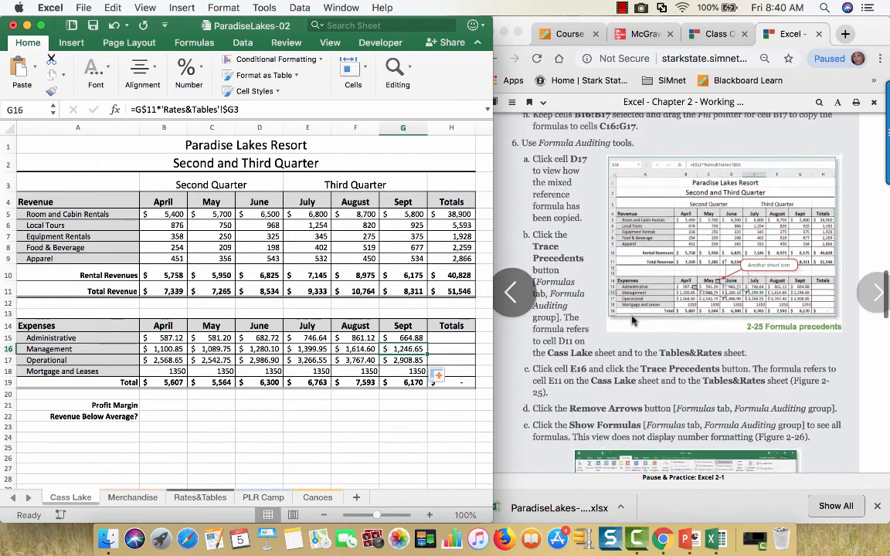